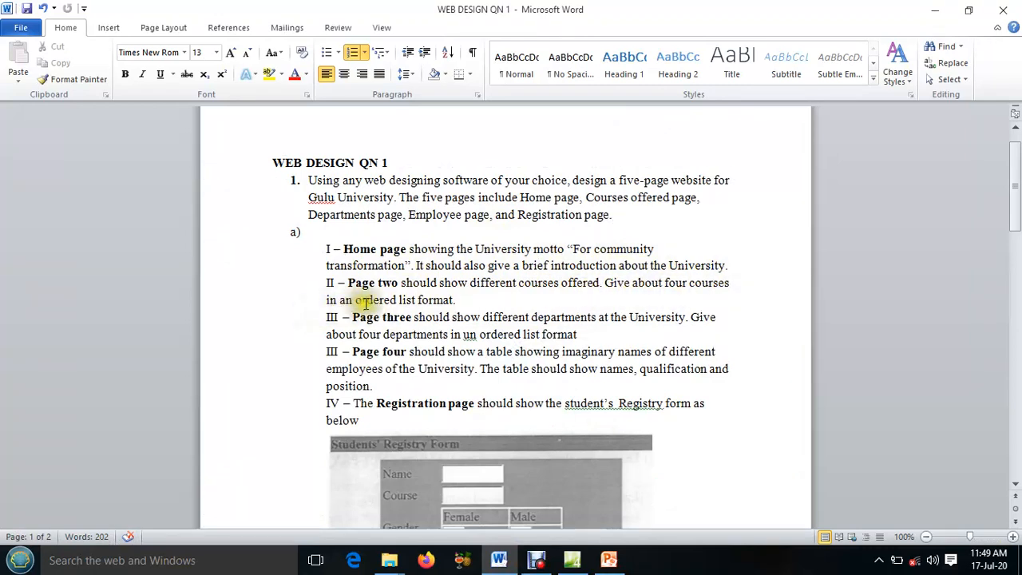
left_click_drag(356, 299, 397, 303)
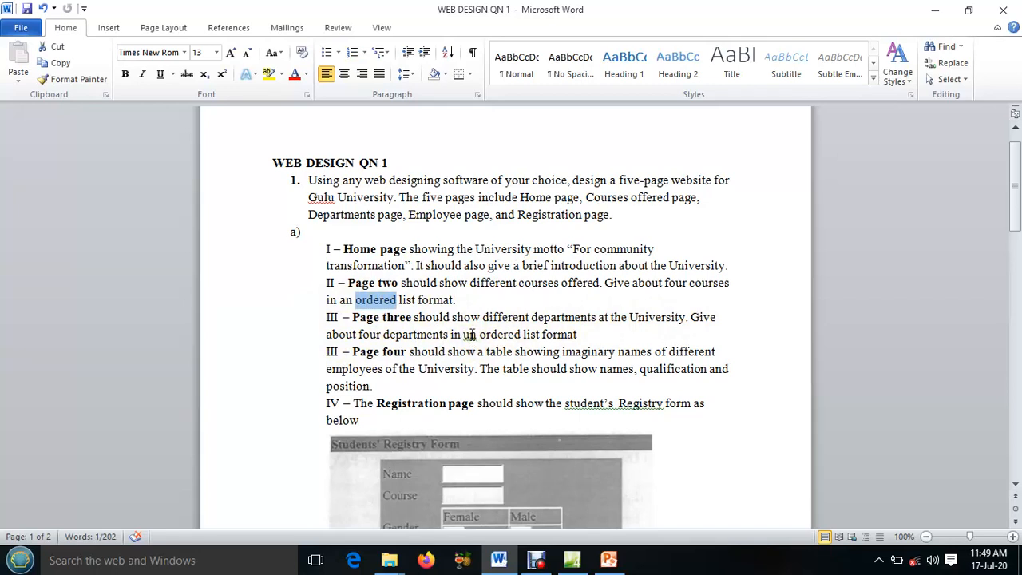
left_click(445, 249)
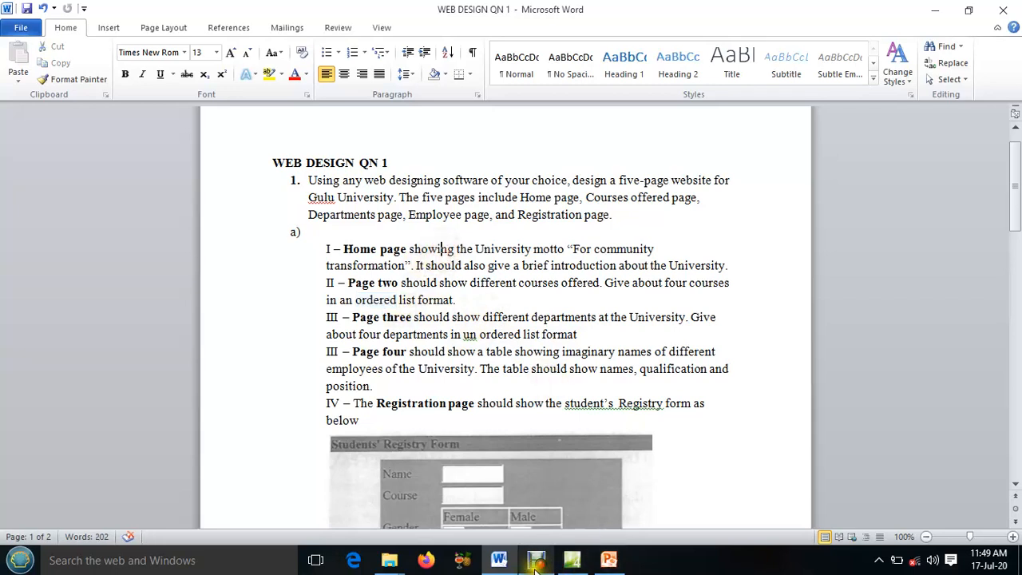
Switch to Expression Web and open home.html from the site's file list in Design view
left_click(557, 495)
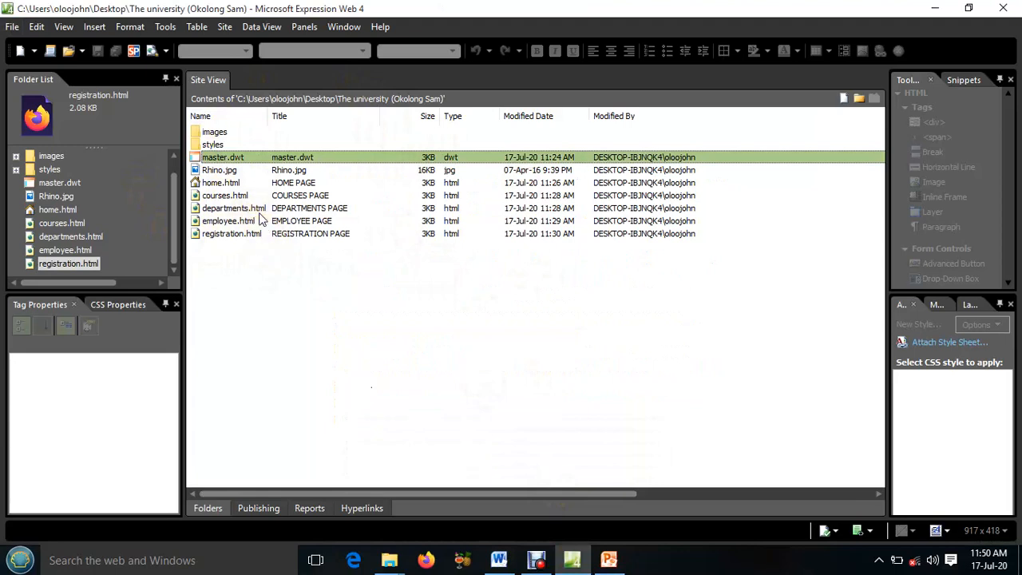
left_click(221, 185)
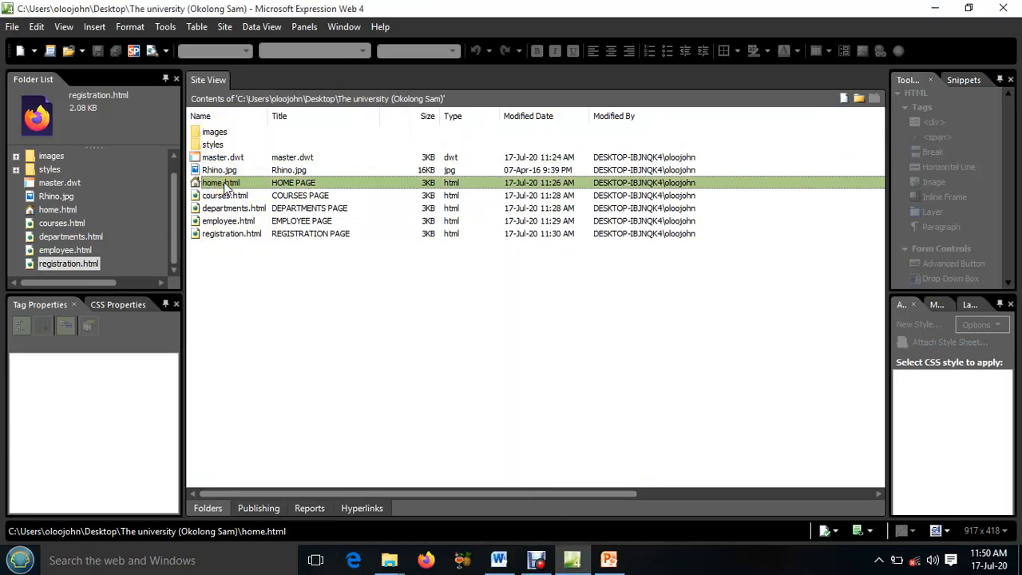
double_click(226, 185)
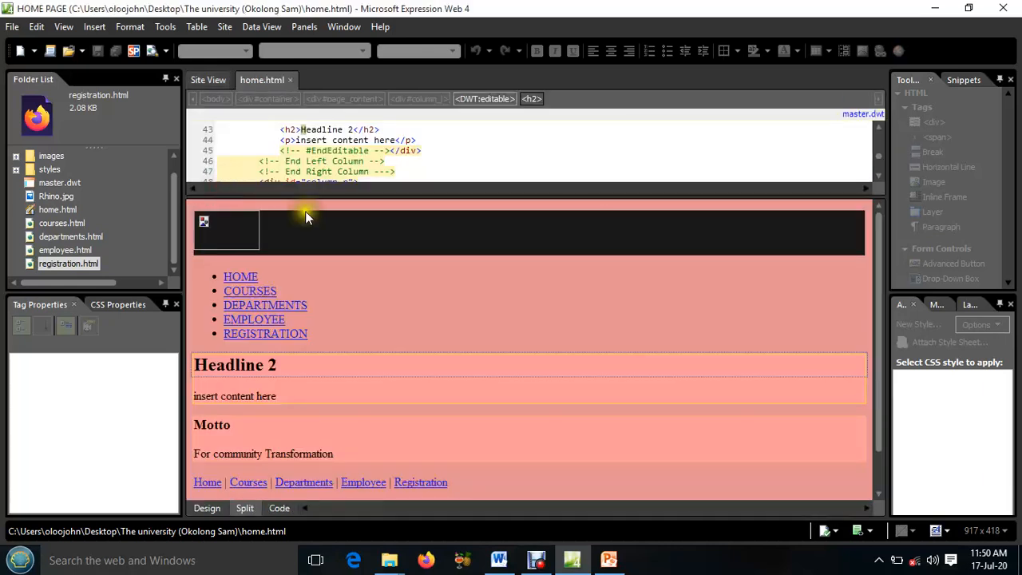
left_click(362, 275)
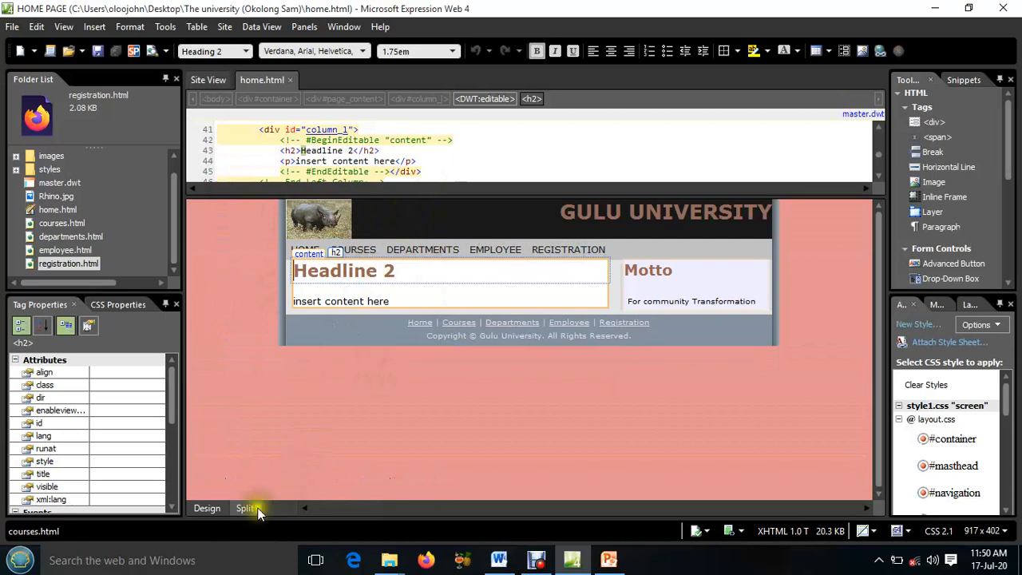
left_click(206, 508)
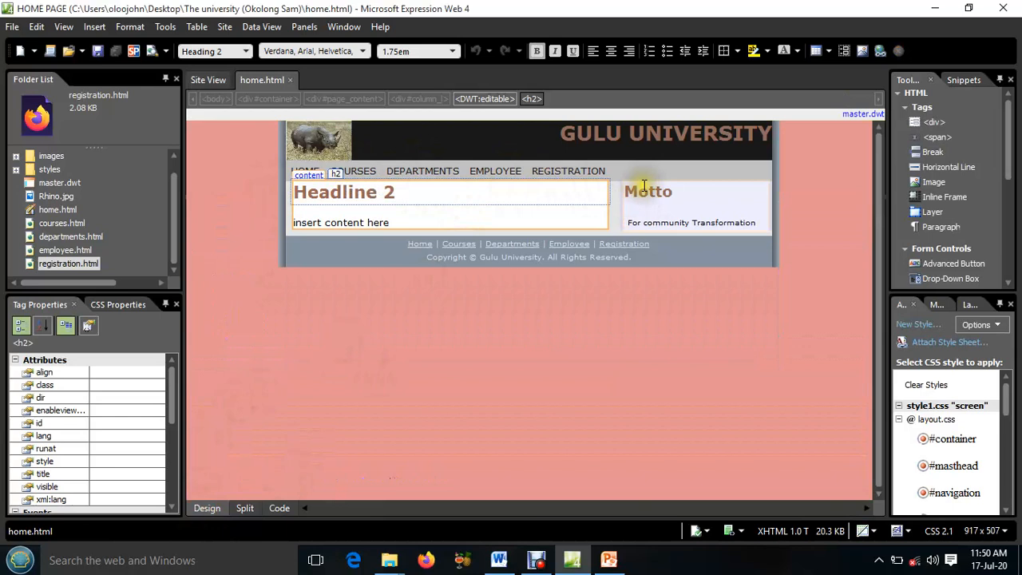
left_click(667, 222)
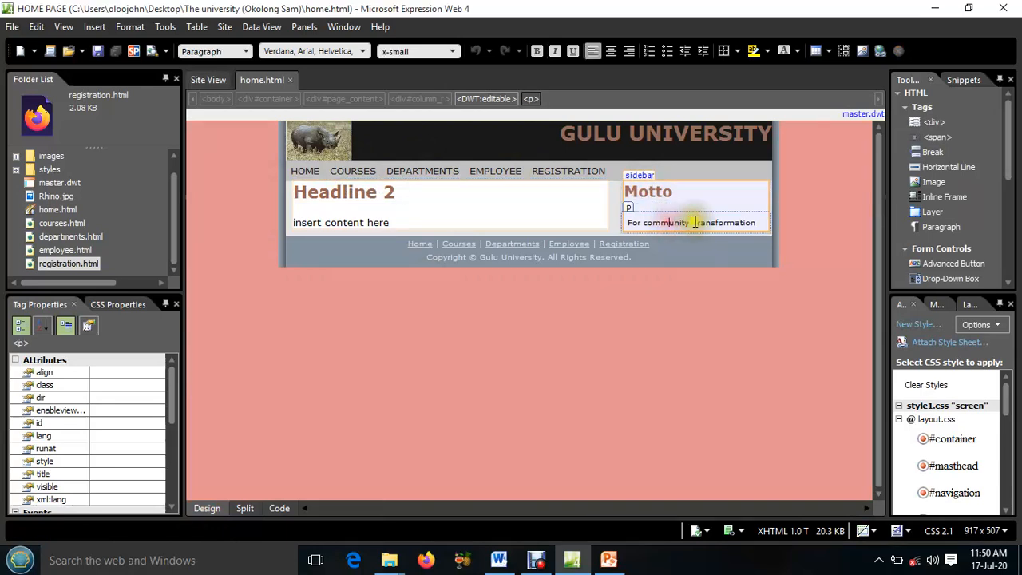
left_click(645, 192)
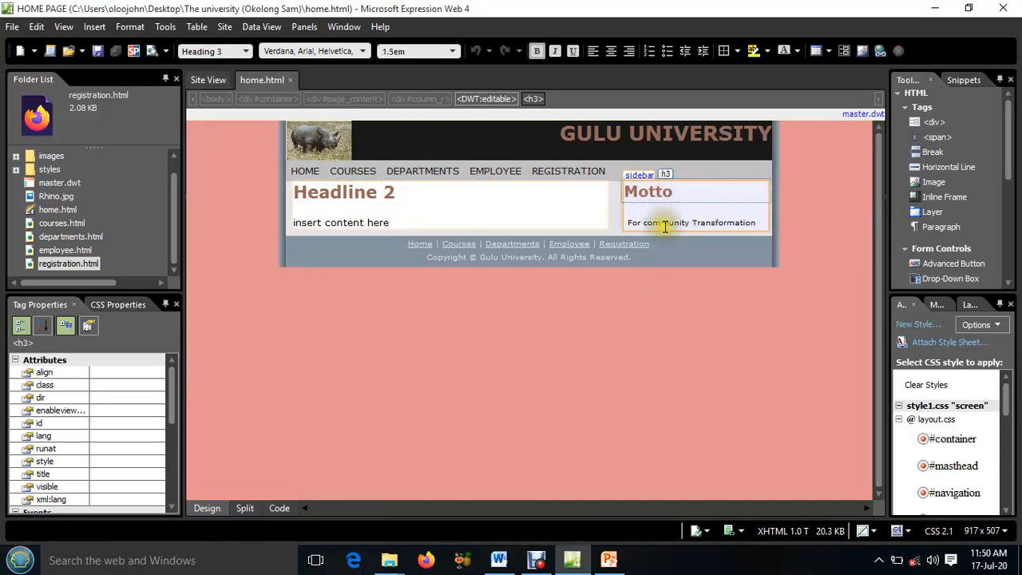
left_click(661, 223)
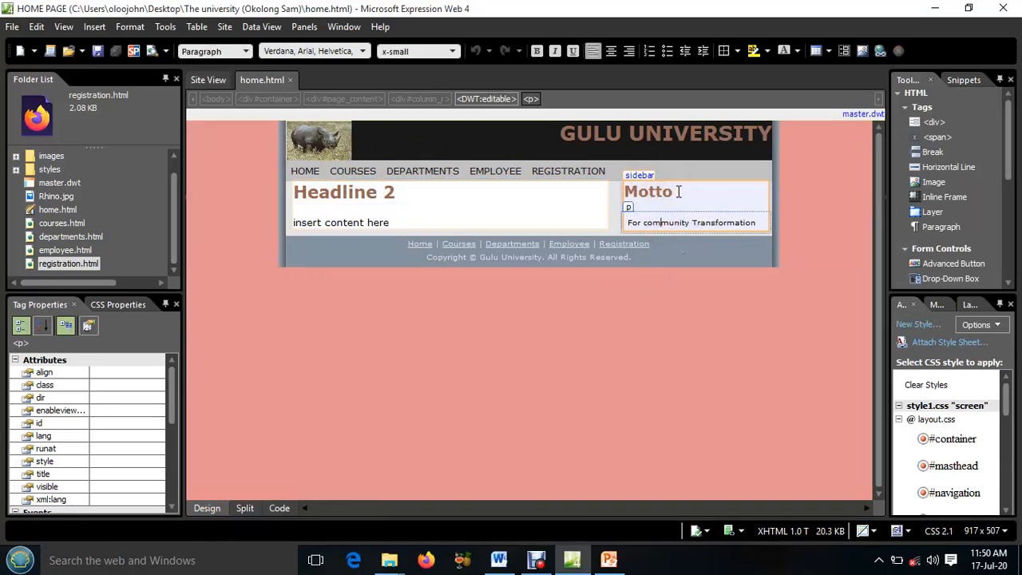
left_click(678, 192)
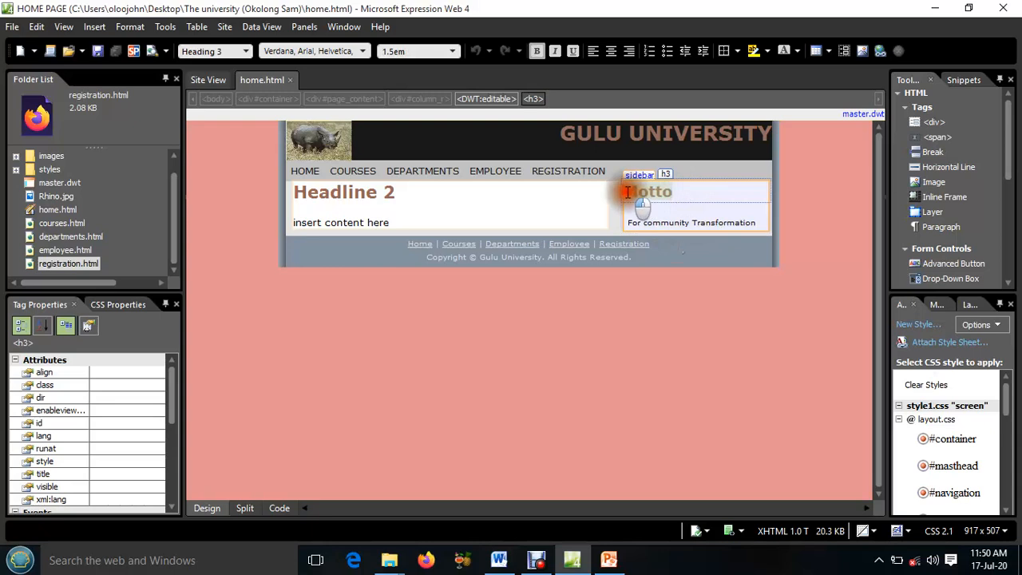
left_click(670, 233)
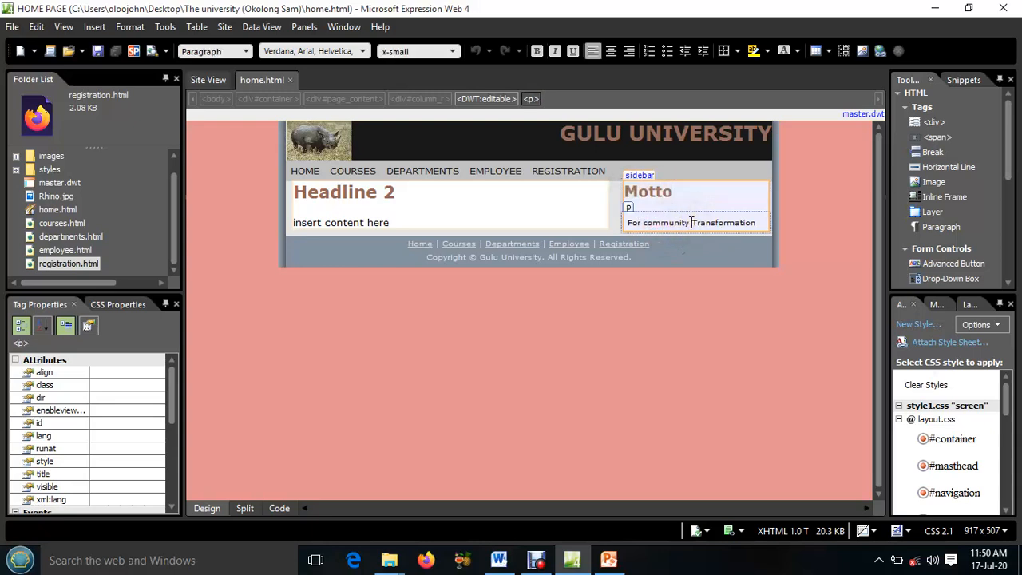
Replace the "Headline 2" heading in the content area with "Welcome to our home page"
left_click(370, 204)
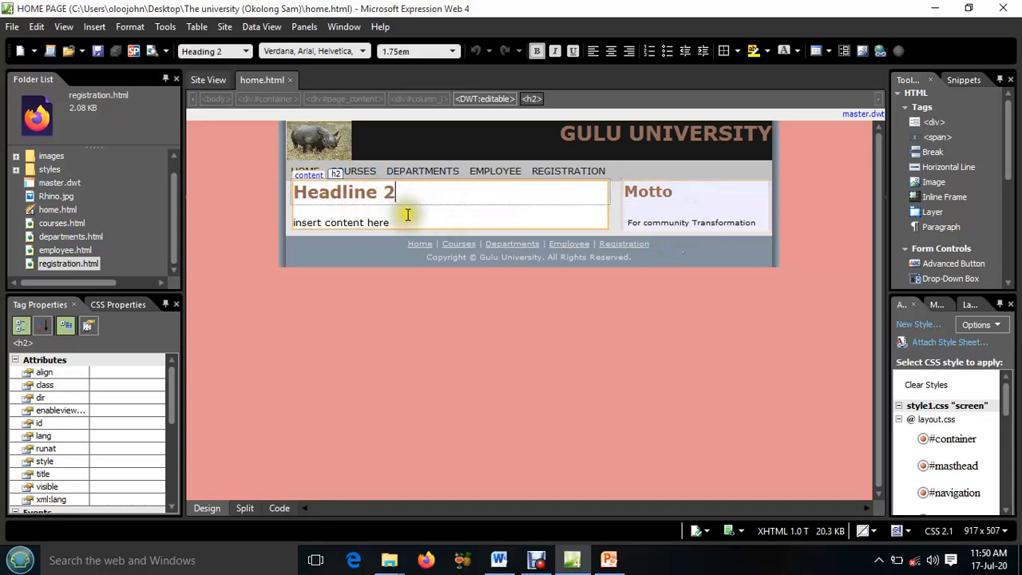
left_click_drag(397, 192, 295, 192)
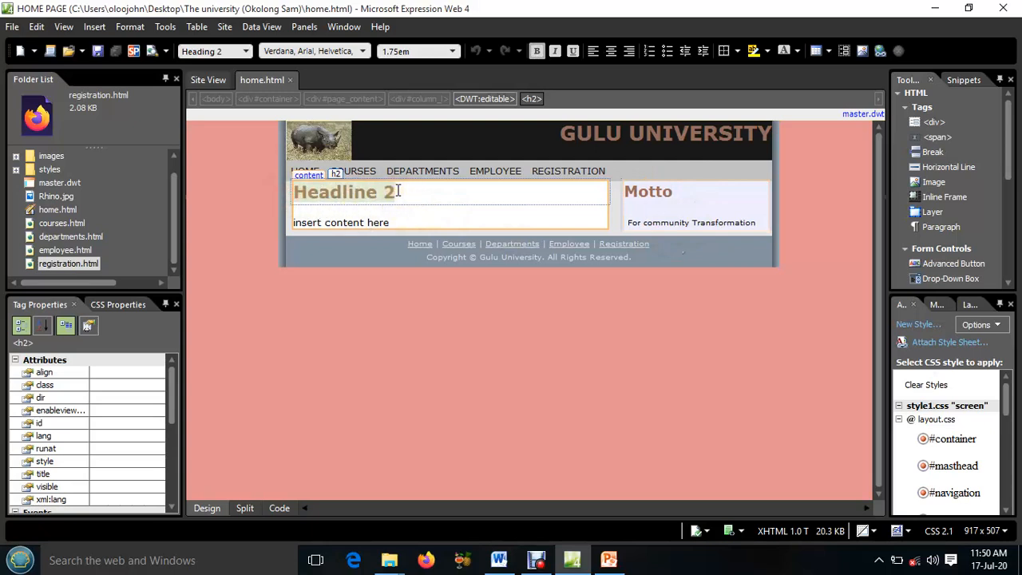
type("Welcome to our home page")
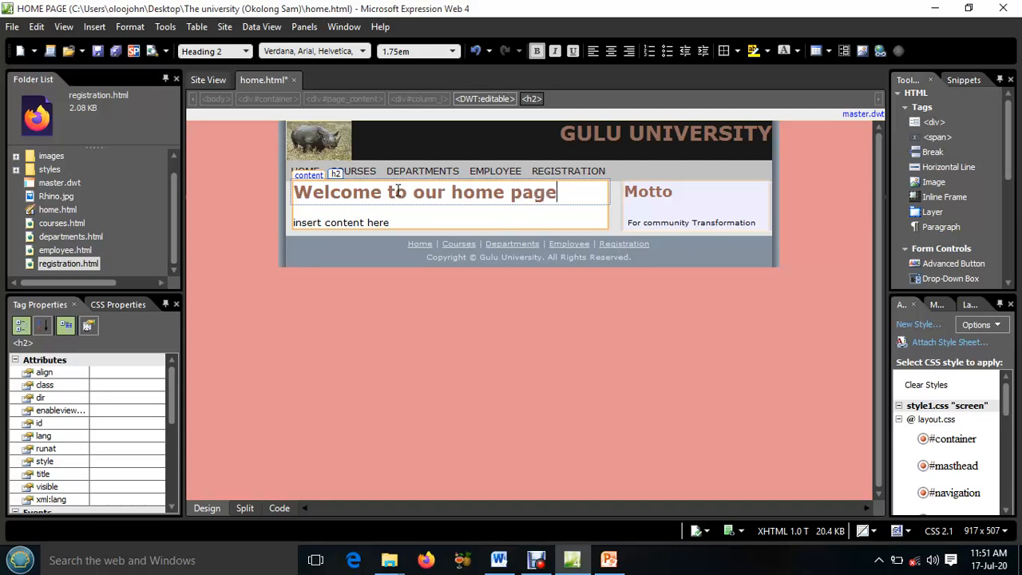
Delete the placeholder text "insert content here" below the heading, keeping the cursor in the emptied paragraph
left_click(399, 222)
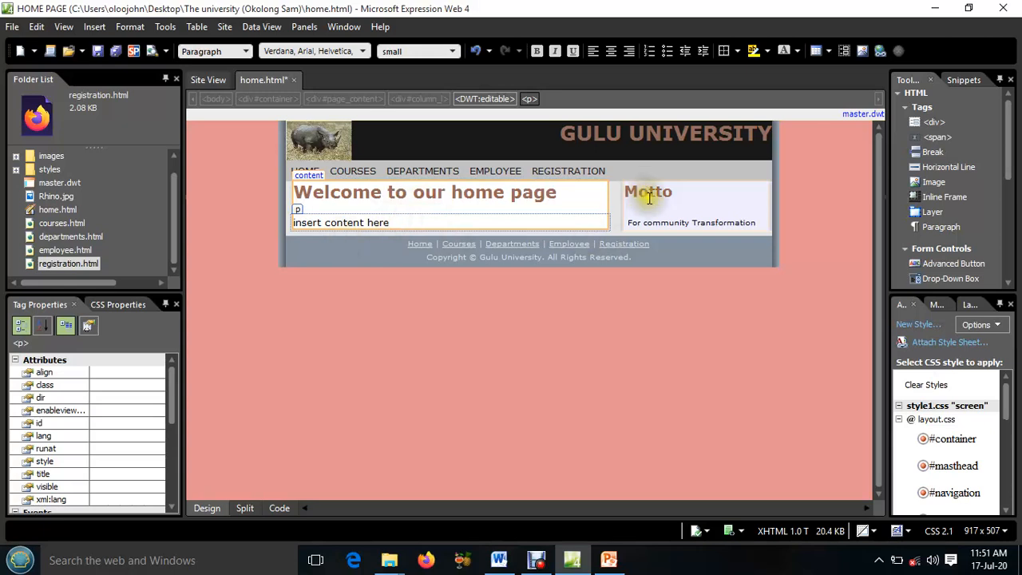
left_click(391, 224)
left_click_drag(391, 224, 297, 222)
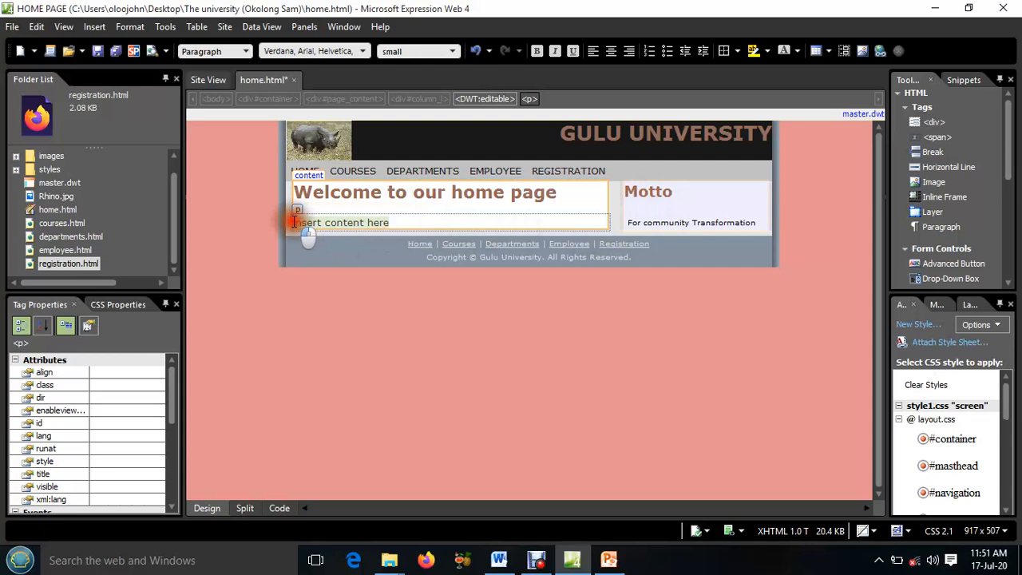
key("Delete")
left_click(342, 223)
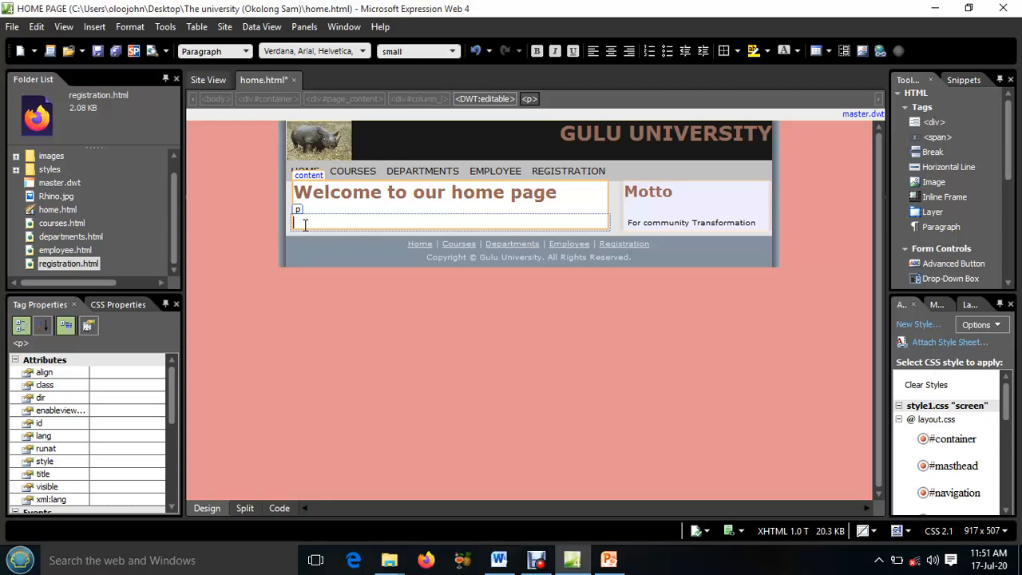
left_click(301, 224)
left_click(313, 225)
Switch to Word and create a new blank document
left_click(498, 559)
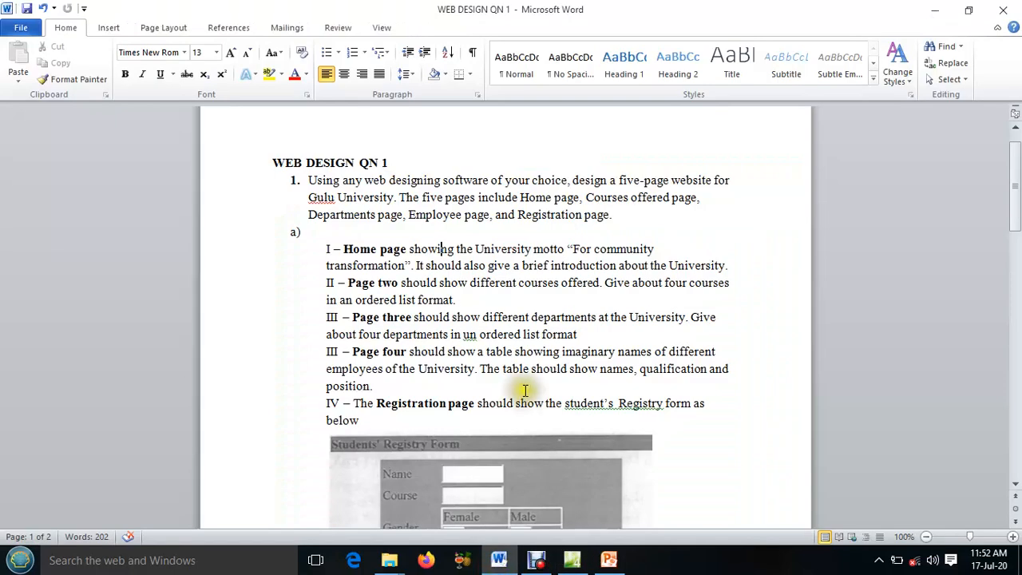
key("ctrl+n")
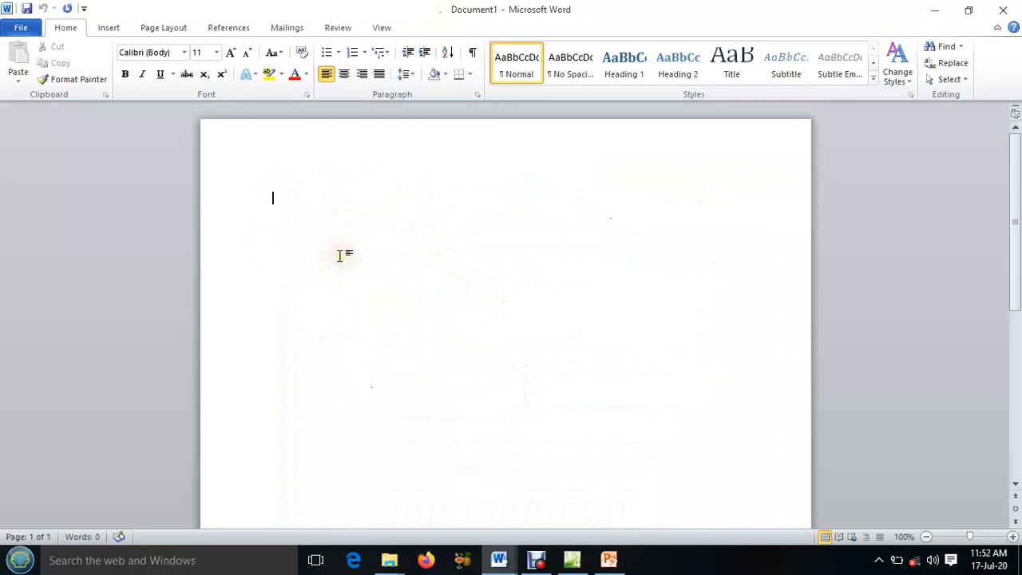
left_click(572, 559)
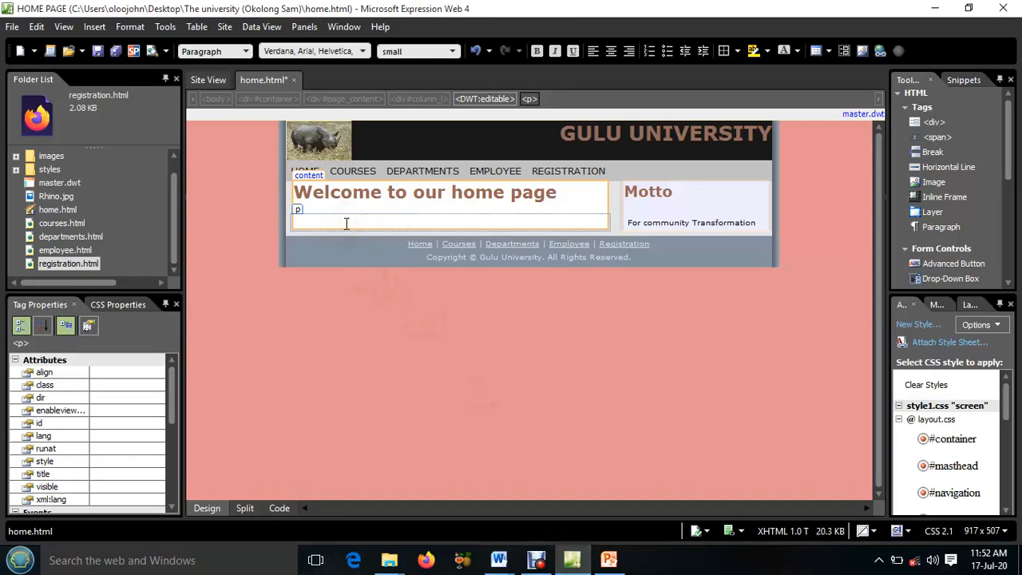
mouse_move(500, 559)
left_click(562, 506)
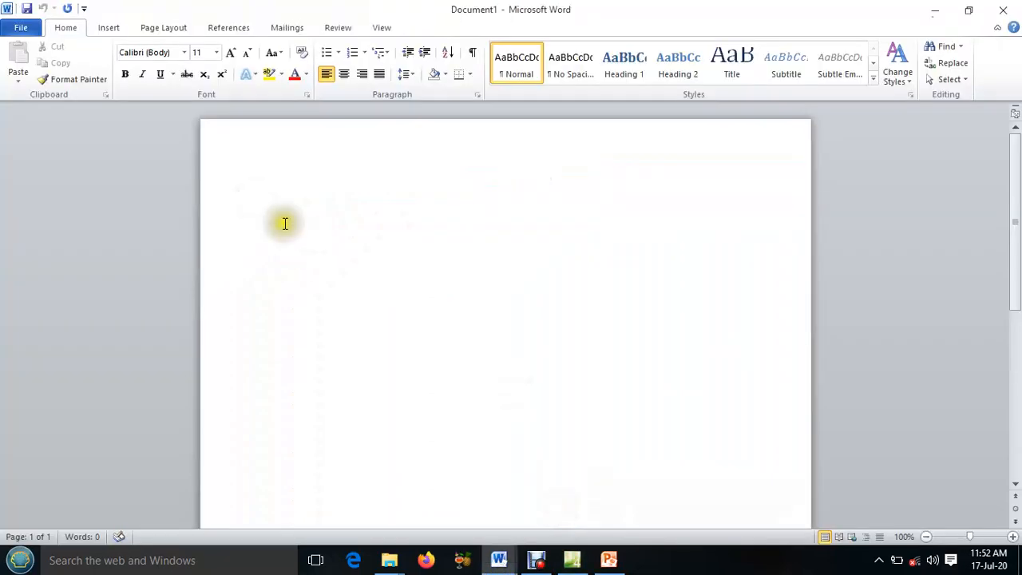
List all available clip art with an empty search and insert the picture of the white house beside the water
left_click(109, 28)
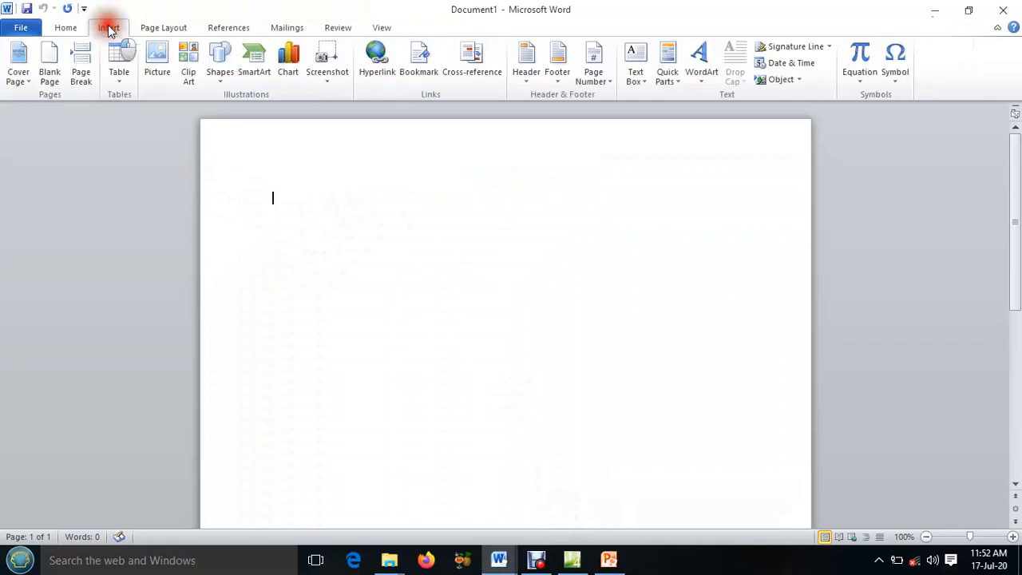
left_click(193, 64)
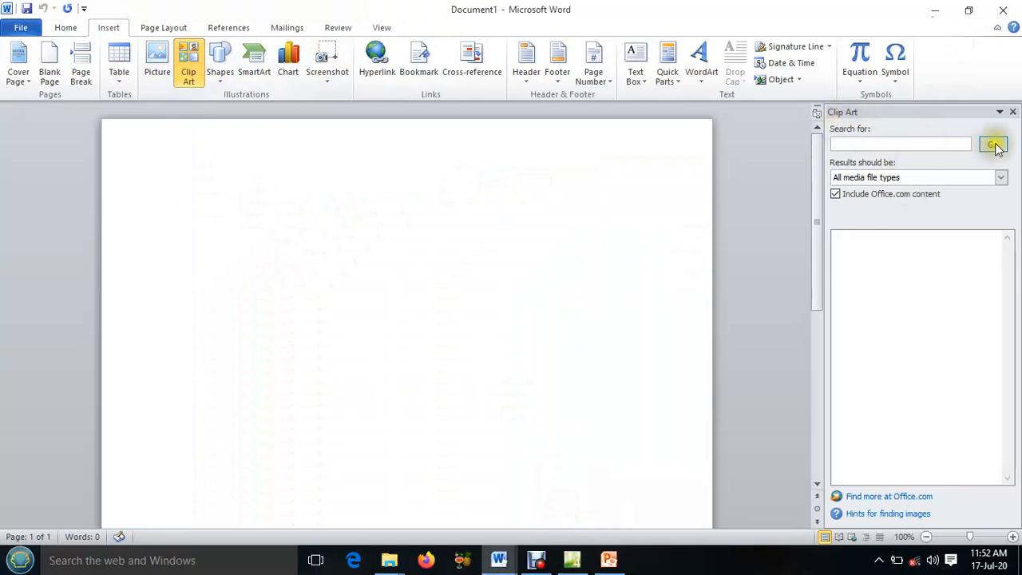
left_click(994, 145)
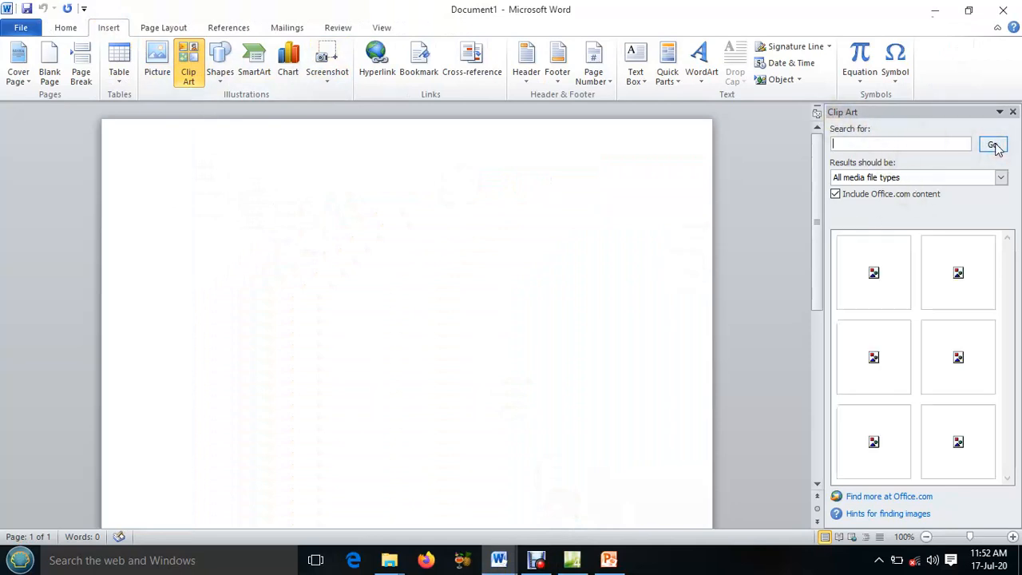
scroll(938, 310, "down", 5)
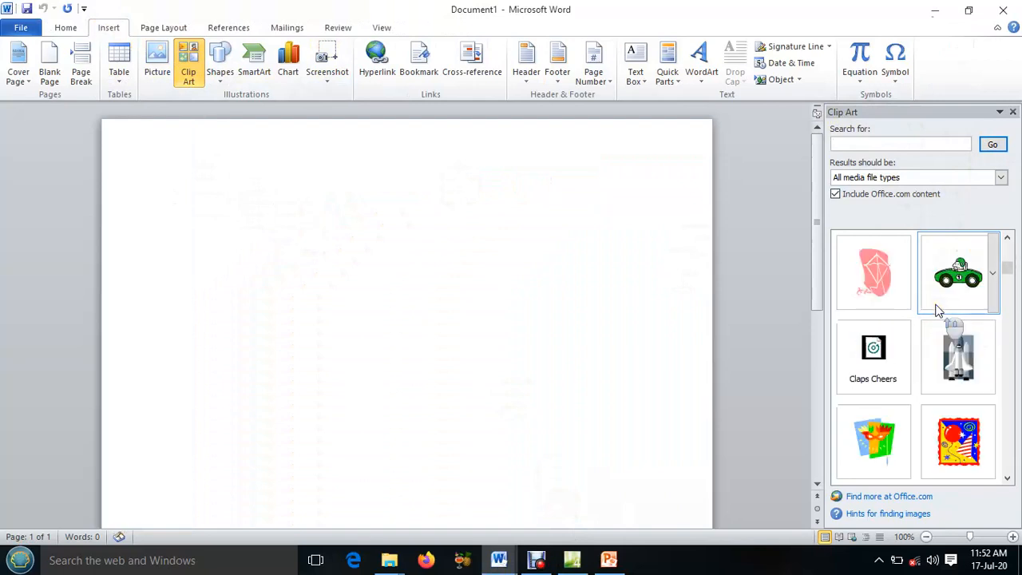
scroll(938, 310, "up", 3)
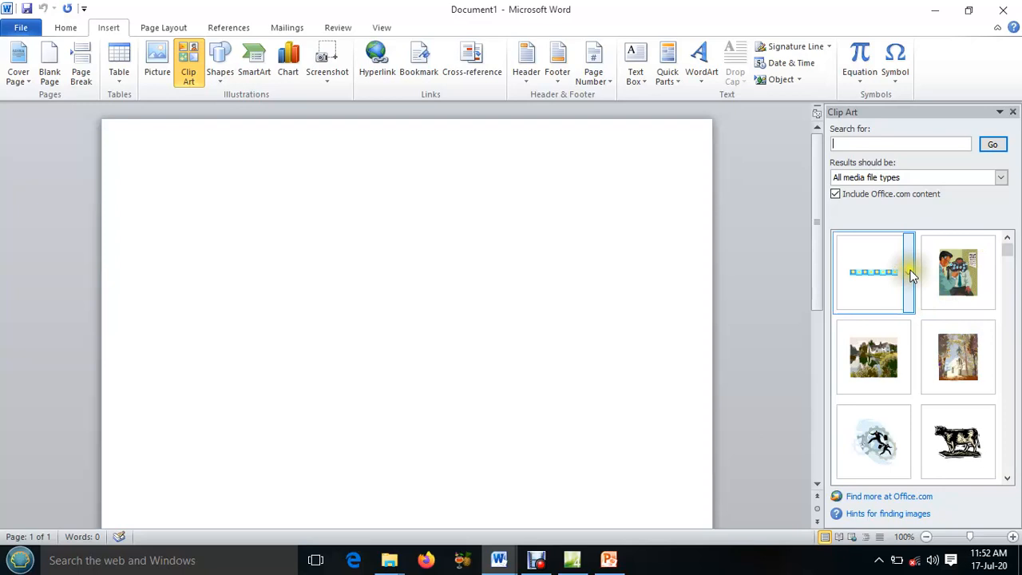
left_click(872, 356)
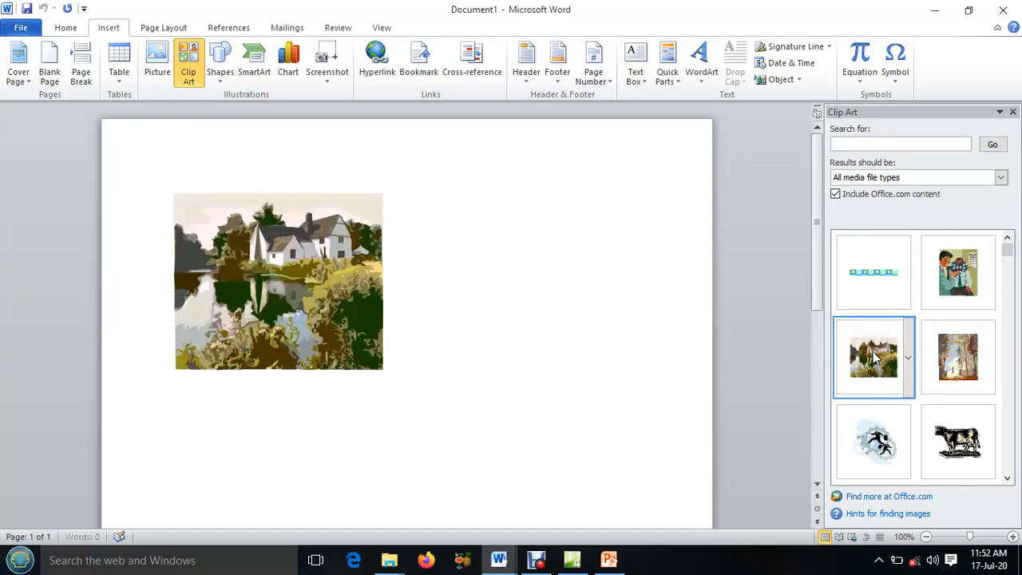
Copy the inserted house picture to the clipboard
left_click(255, 246)
right_click(256, 245)
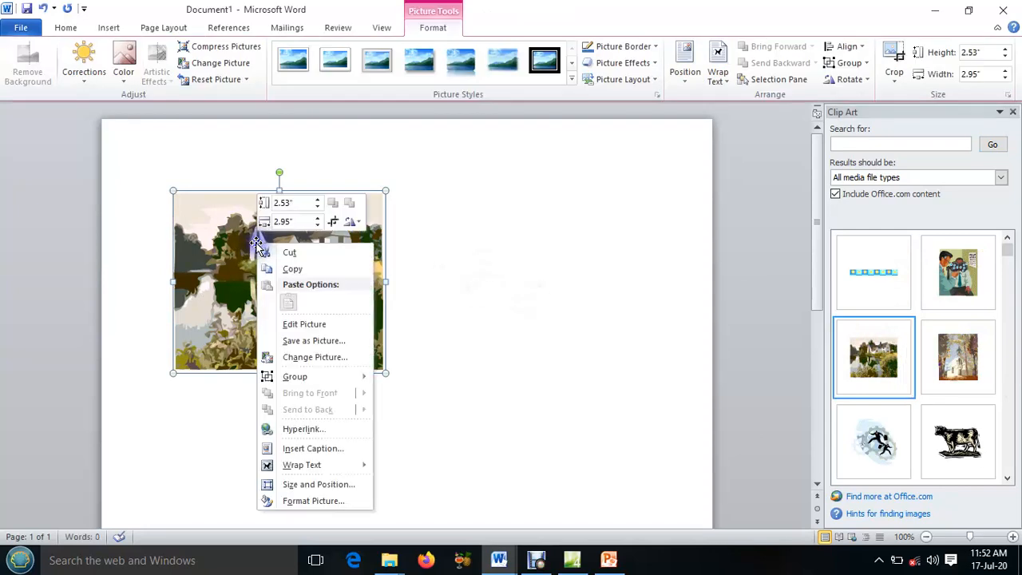
left_click(298, 268)
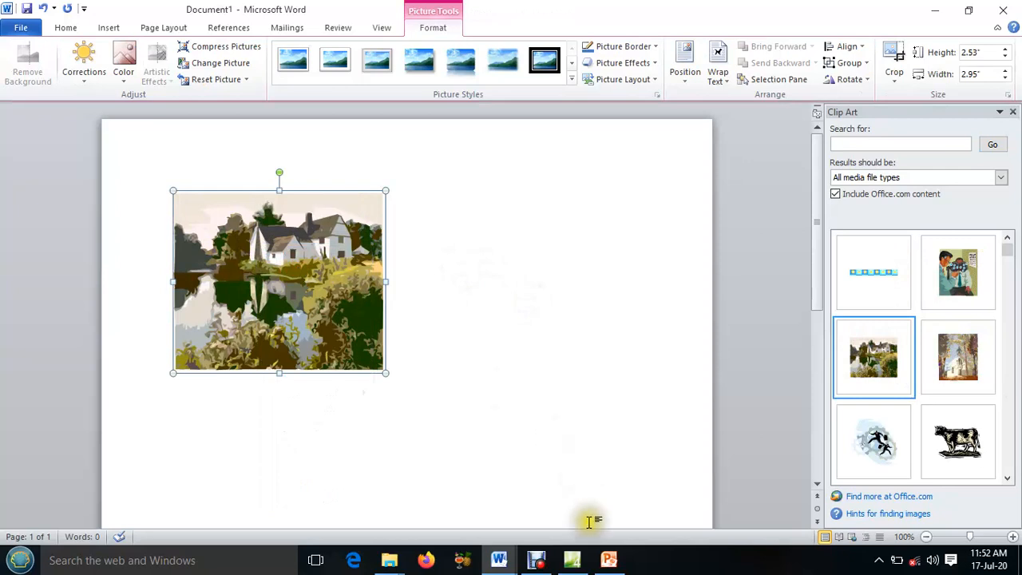
Switch to Expression Web, paste the picture into the empty paragraph under the heading with blank alternate text, and select it
left_click(572, 560)
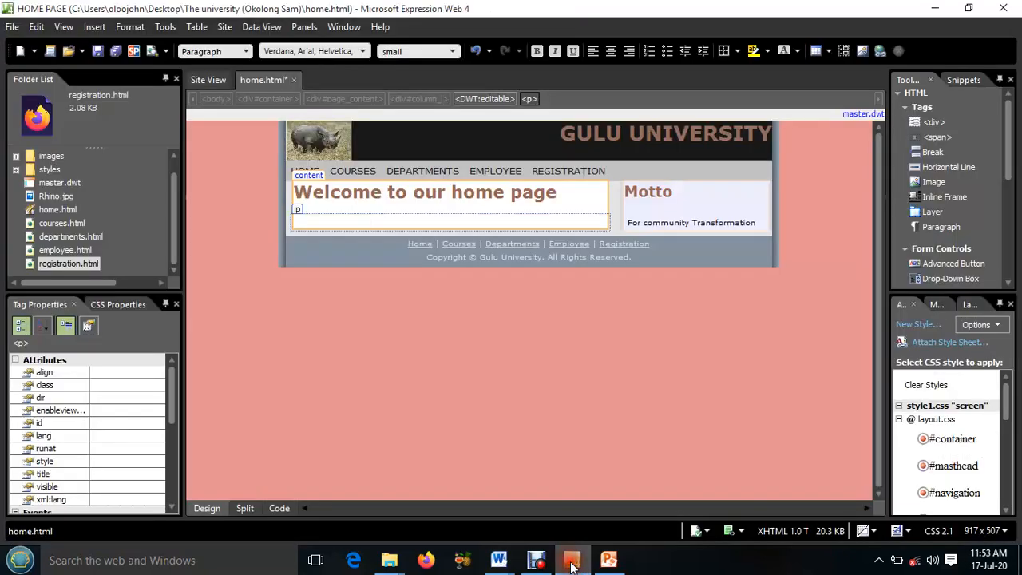
left_click(303, 216)
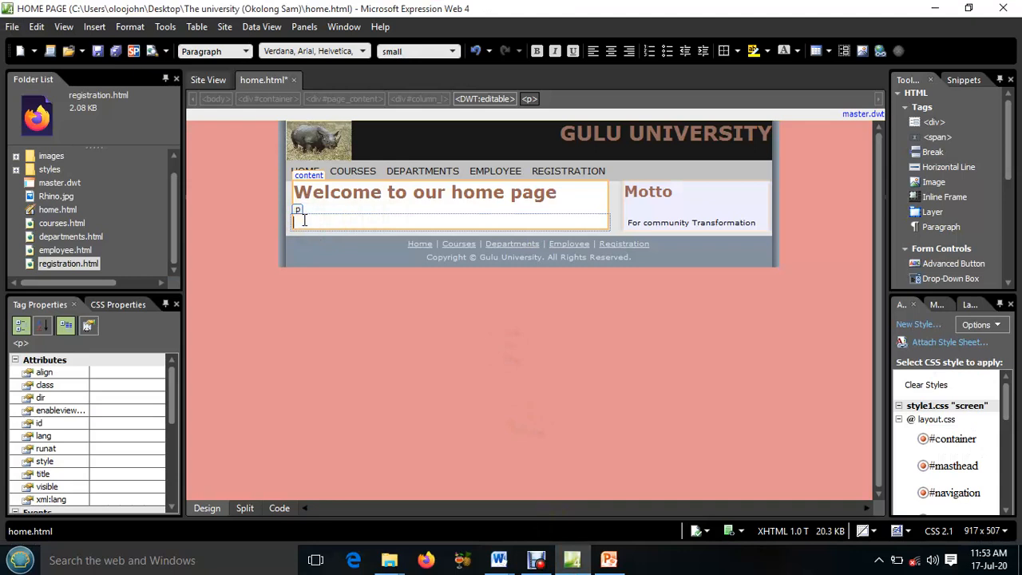
right_click(304, 220)
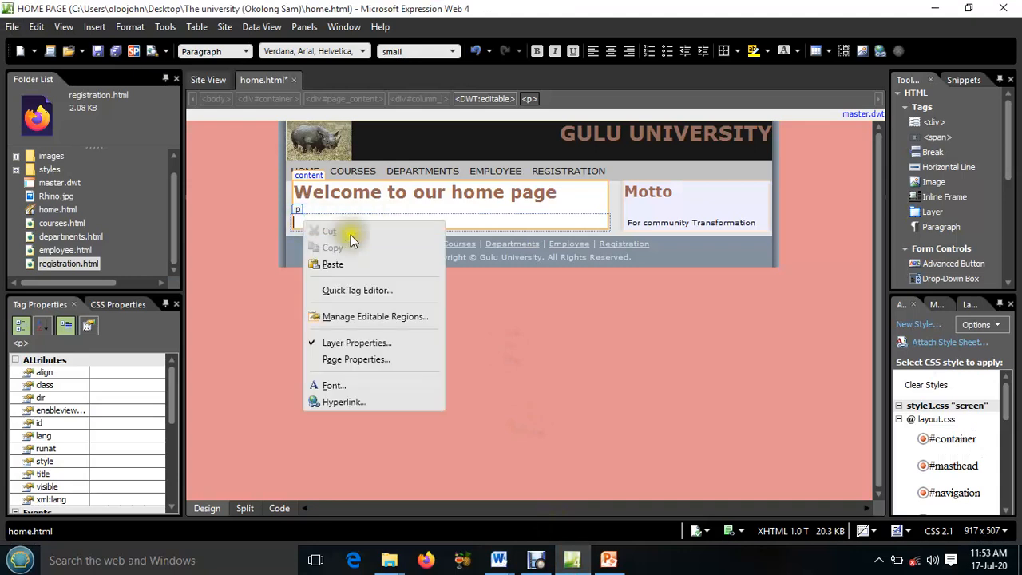
left_click(336, 266)
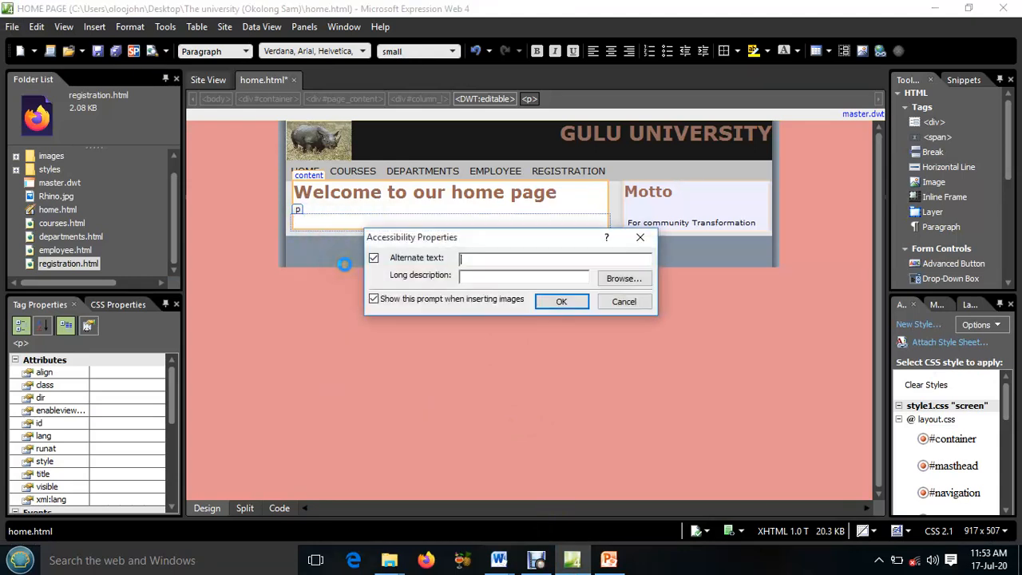
left_click(561, 301)
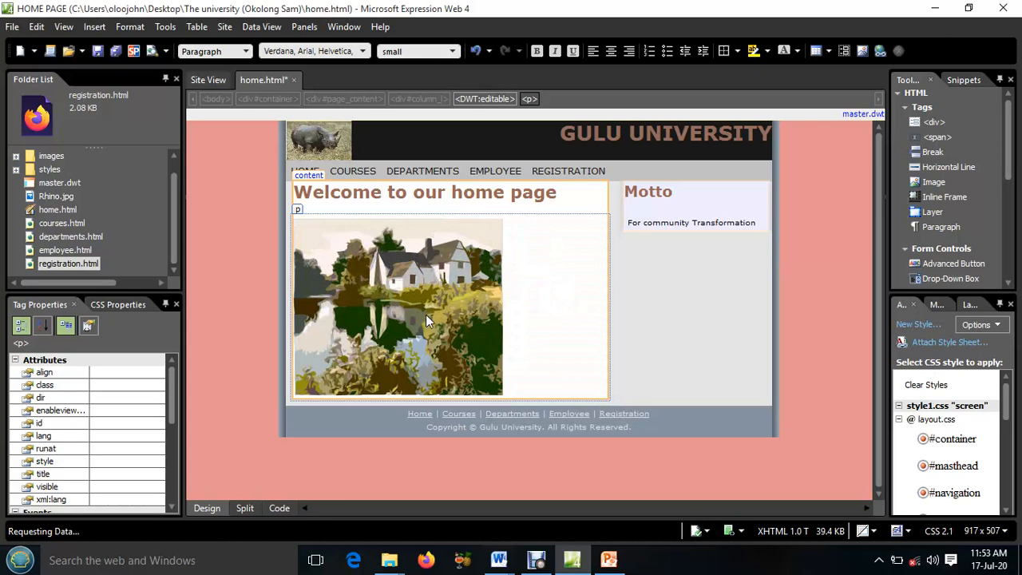
left_click(402, 292)
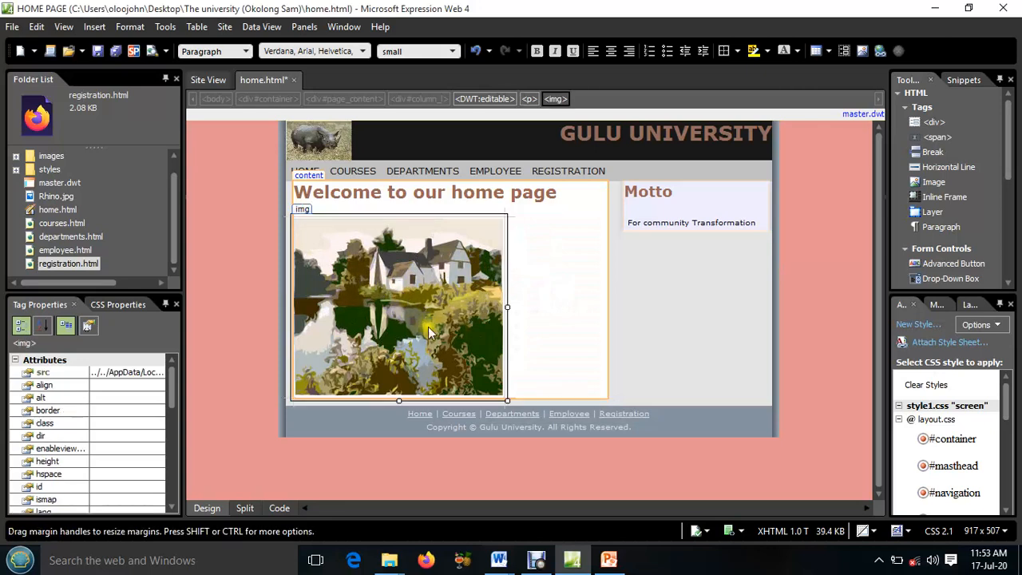
Resize the house picture to about 410 by 168 pixels so it spans the content column
left_click_drag(504, 400, 605, 345)
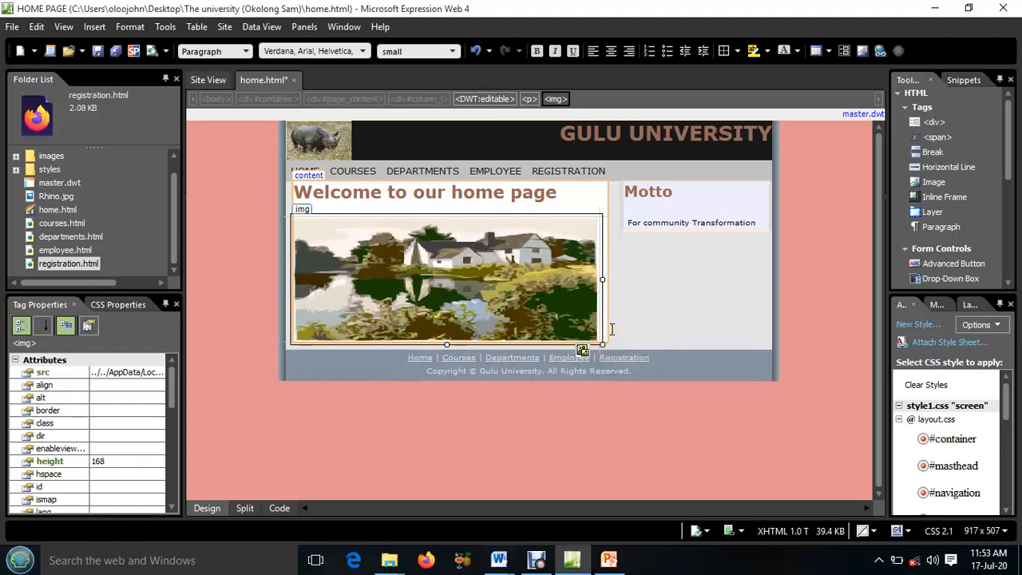
left_click(612, 327)
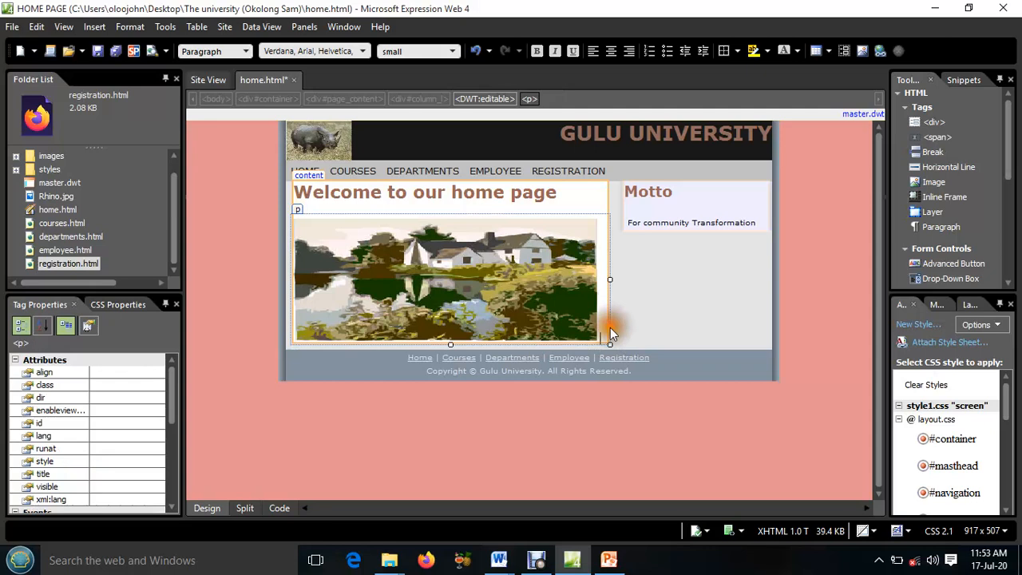
left_click(534, 297)
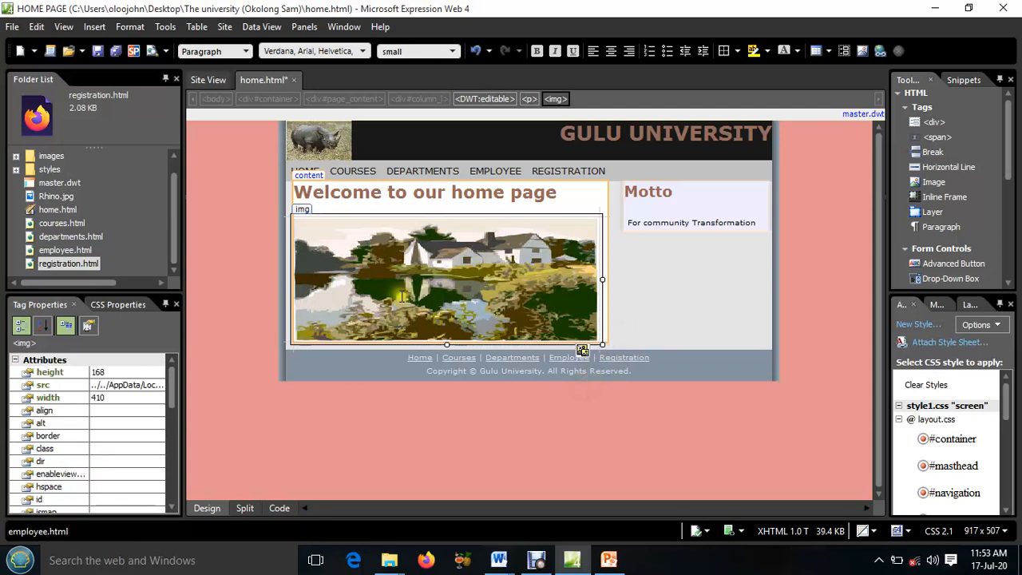
Add the paragraph "Gulu University if found in Northern Uganda in Gulu city" below the picture and save the page with embedded img22.jpg
left_click(606, 330)
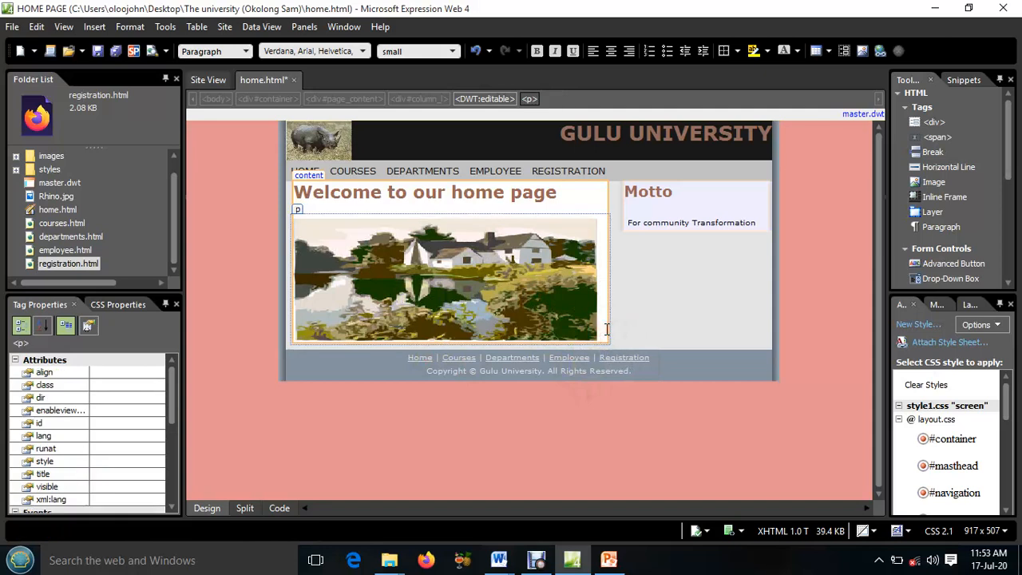
key("Return")
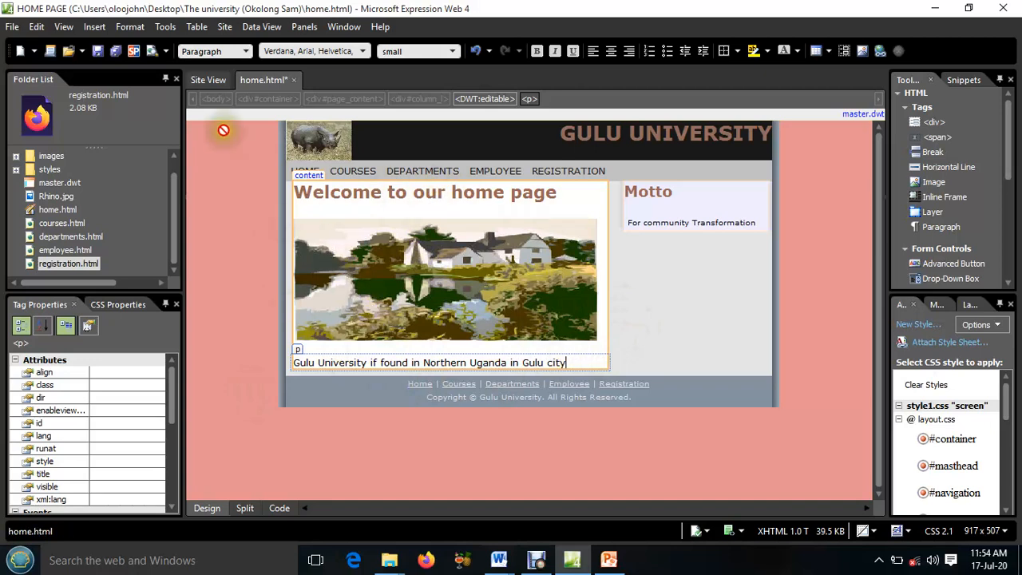
left_click(114, 52)
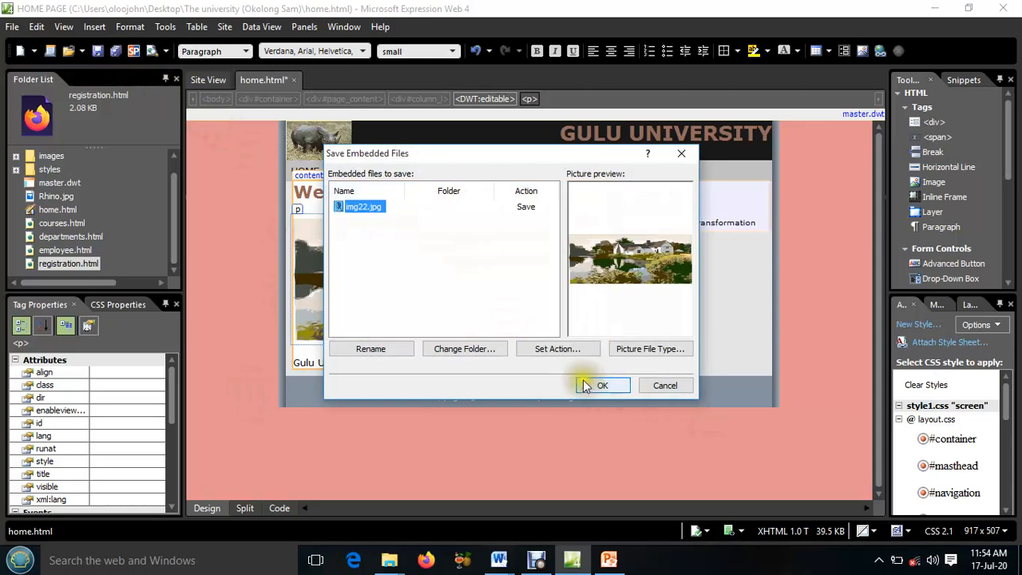
left_click(591, 382)
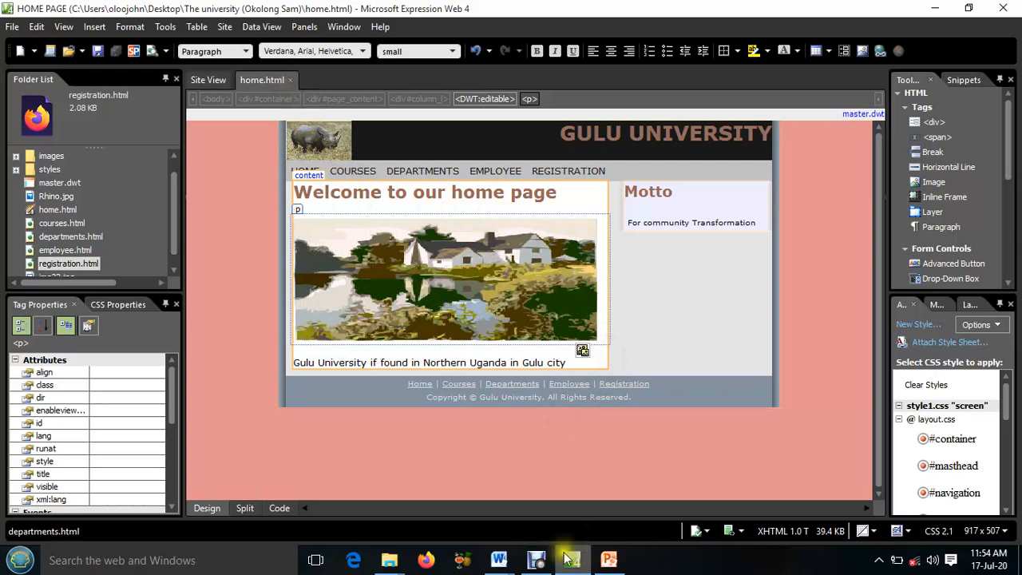
Switch to the WEB DESIGN QN 1 document in Word and read the website requirements b to h
mouse_move(499, 559)
left_click(450, 516)
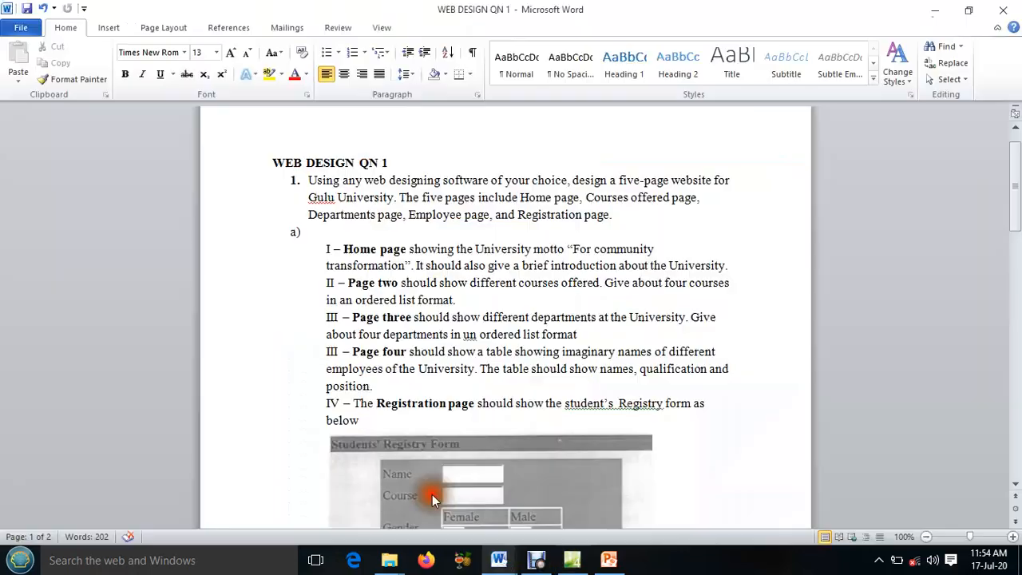
scroll(450, 335, "down", 10)
scroll(450, 335, "down", 7)
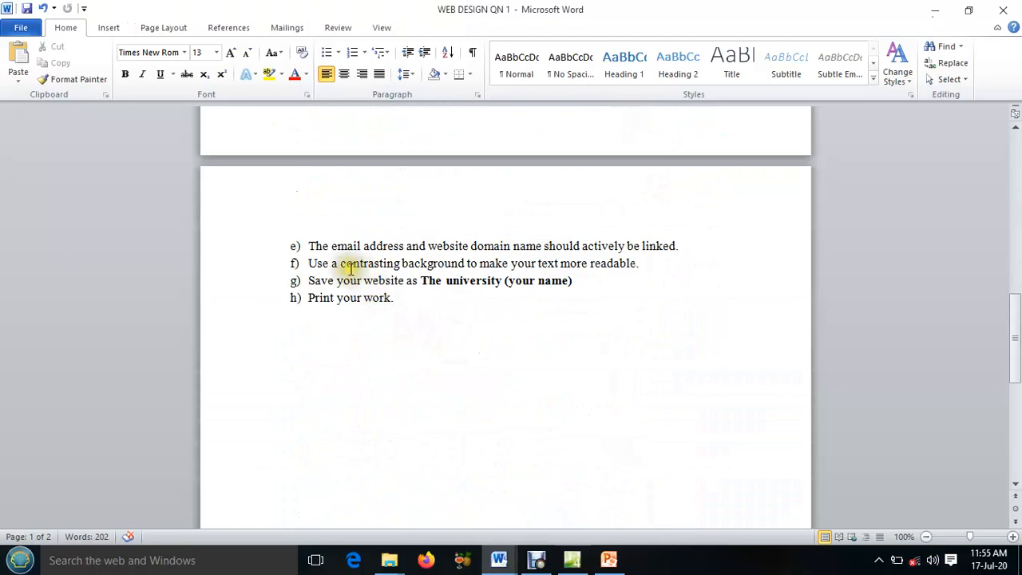
scroll(366, 299, "up", 4)
scroll(366, 299, "up", 1)
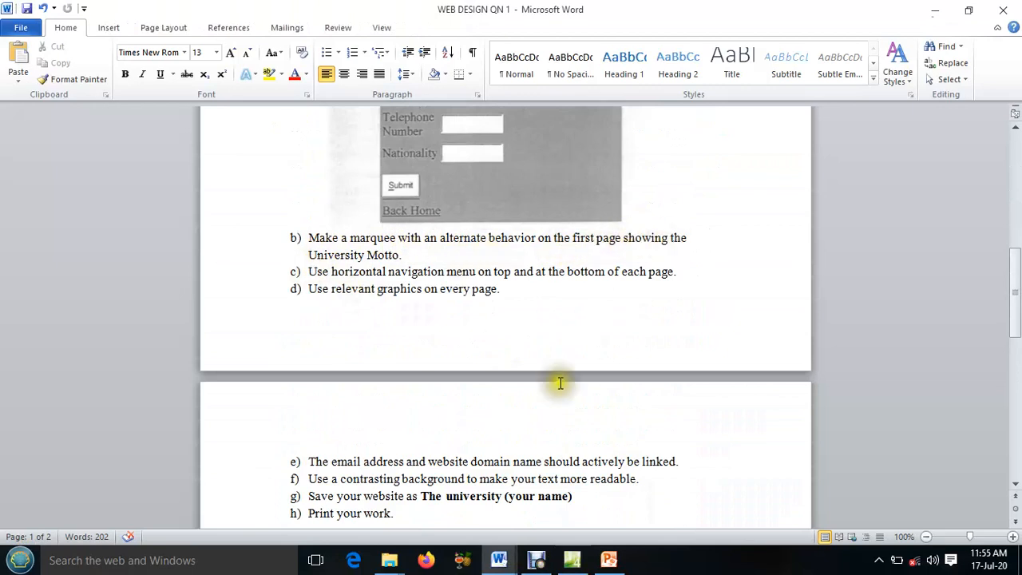
Switch to Expression Web, display the home page in split design and code view, and locate the sidebar motto text in the code
left_click(535, 559)
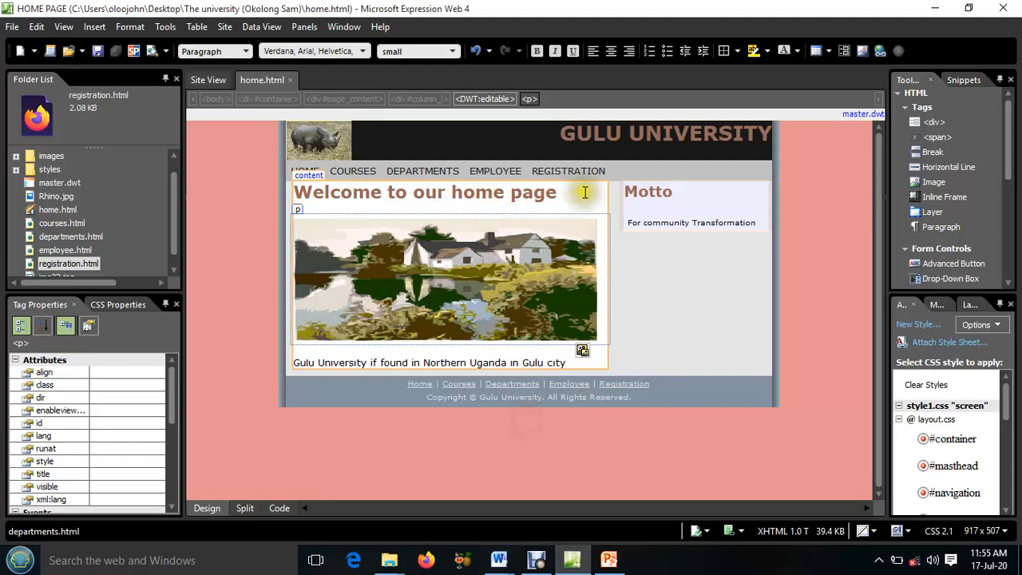
left_click(671, 223)
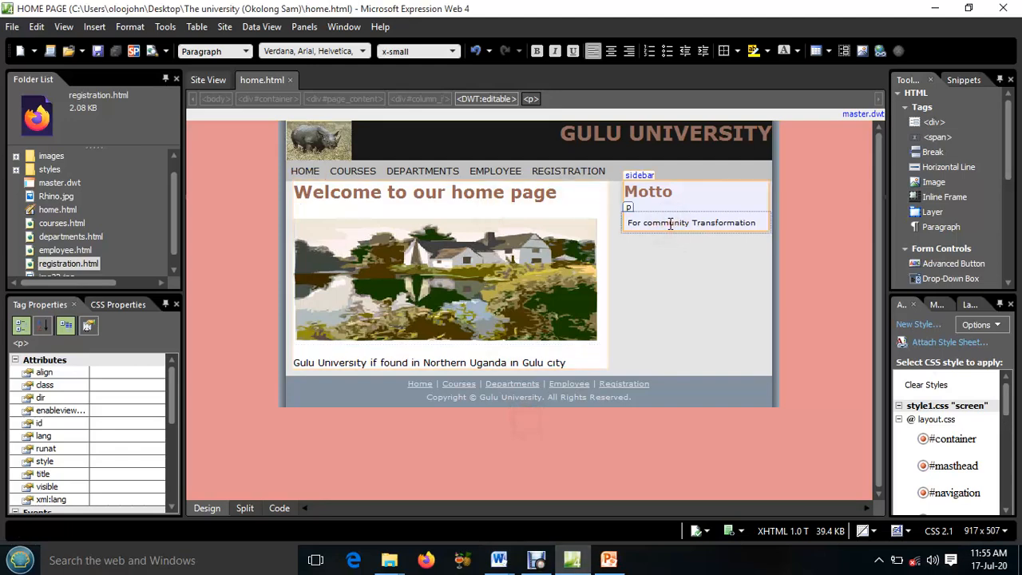
left_click(628, 206)
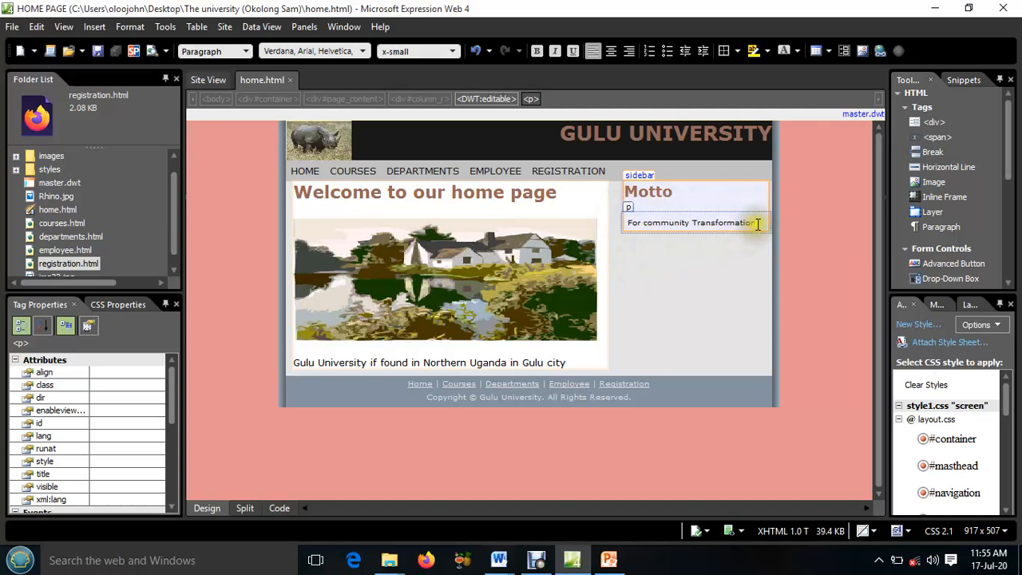
left_click(245, 509)
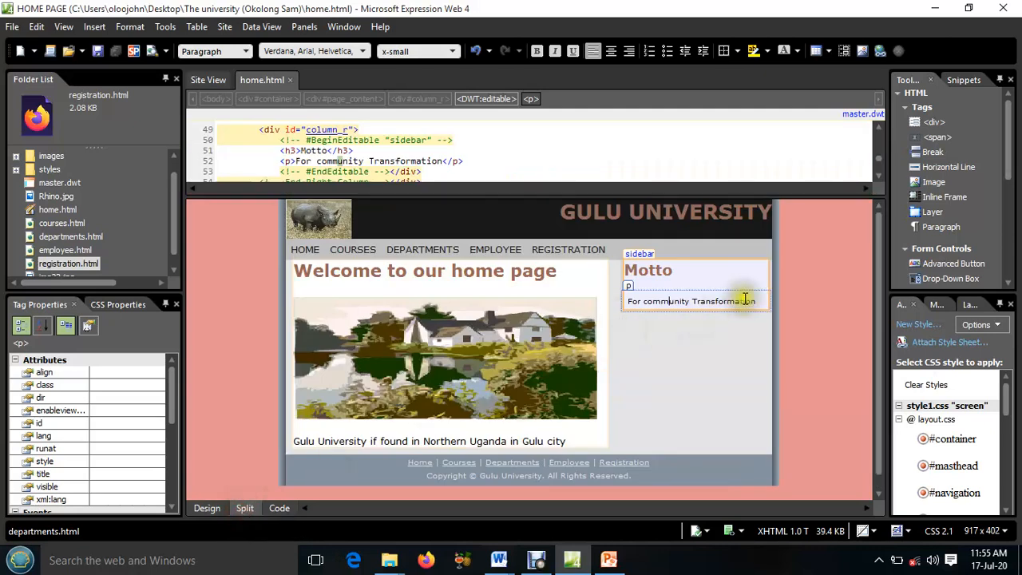
left_click_drag(757, 301, 627, 297)
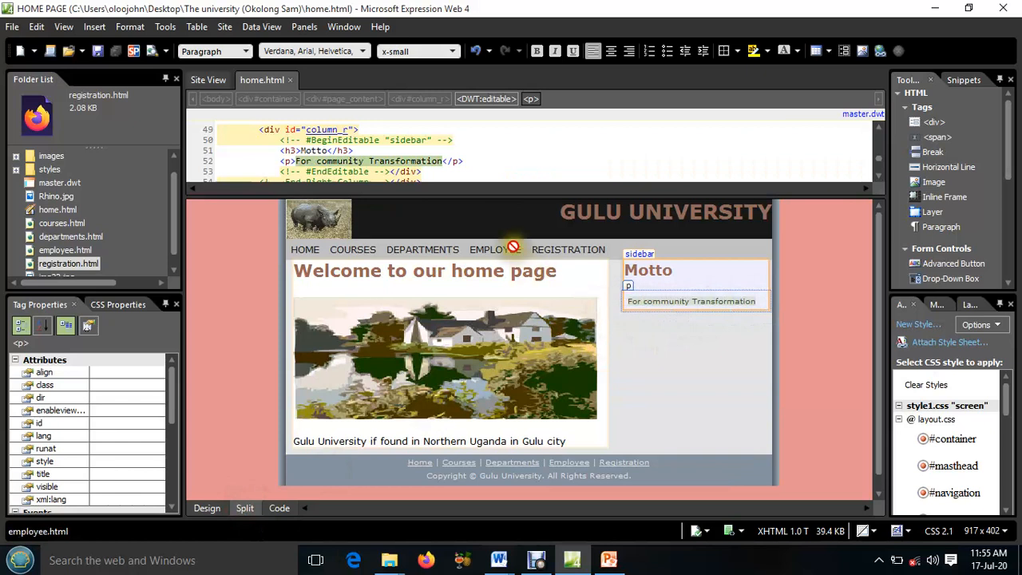
left_click_drag(411, 161, 557, 200)
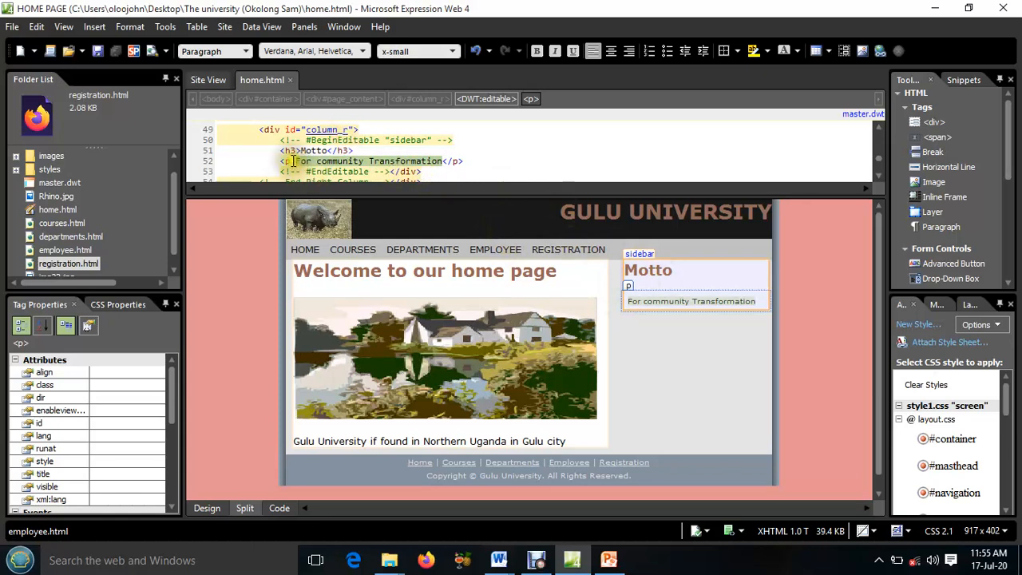
Change the opening p tag of the motto text "For community Transformation" to marquee in the code
left_click(292, 161)
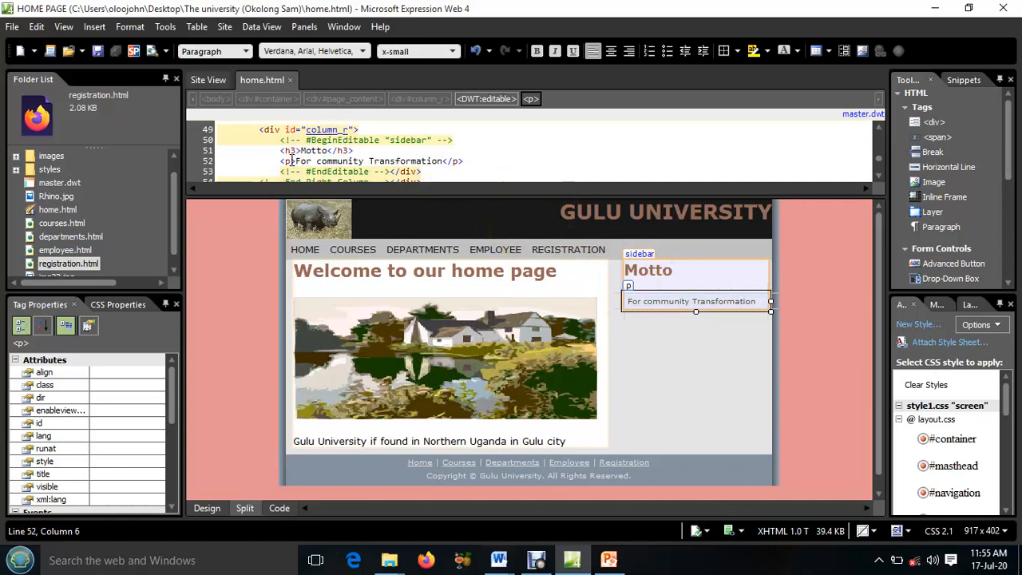
key("BackSpace")
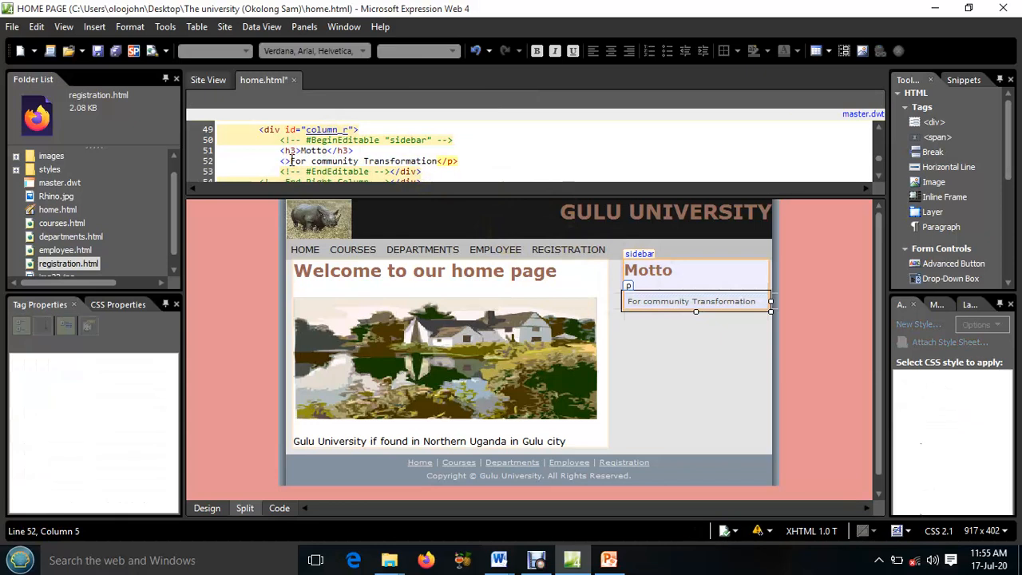
type("marque")
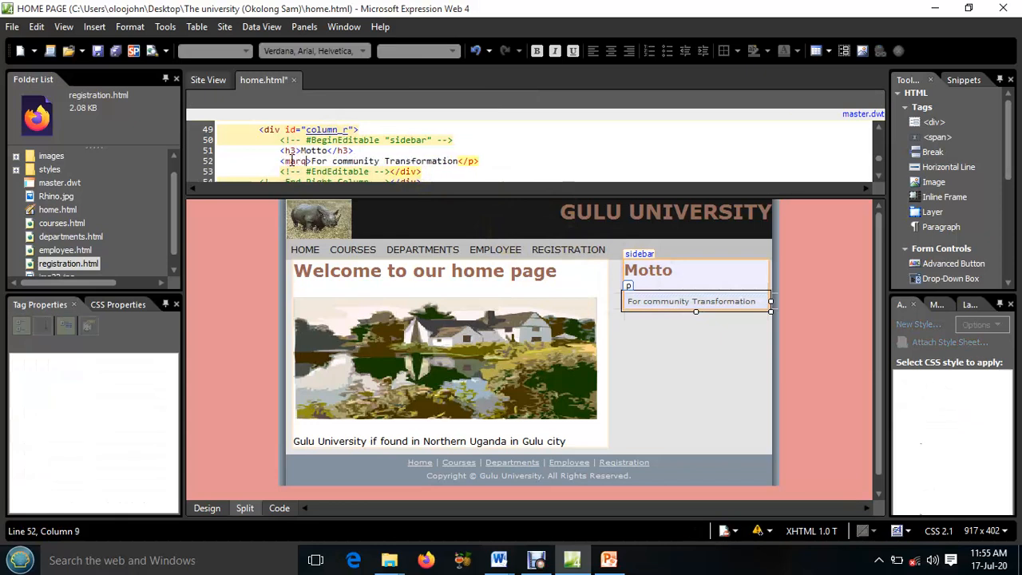
type("e")
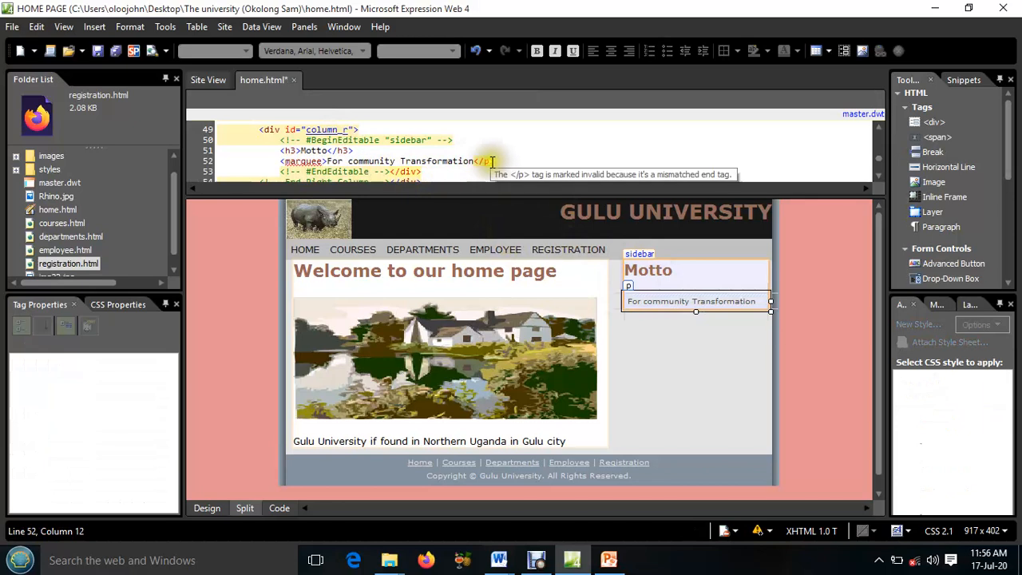
Change the motto's closing p tag to marquee, refresh the design view and select the marquee in the sidebar
left_click(493, 162)
key("BackSpace")
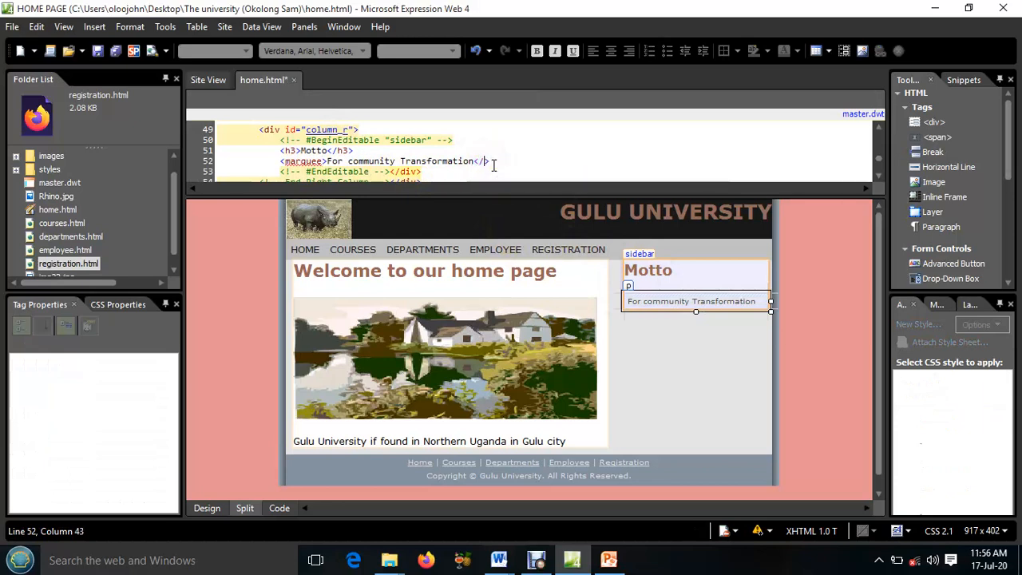
type("marquee")
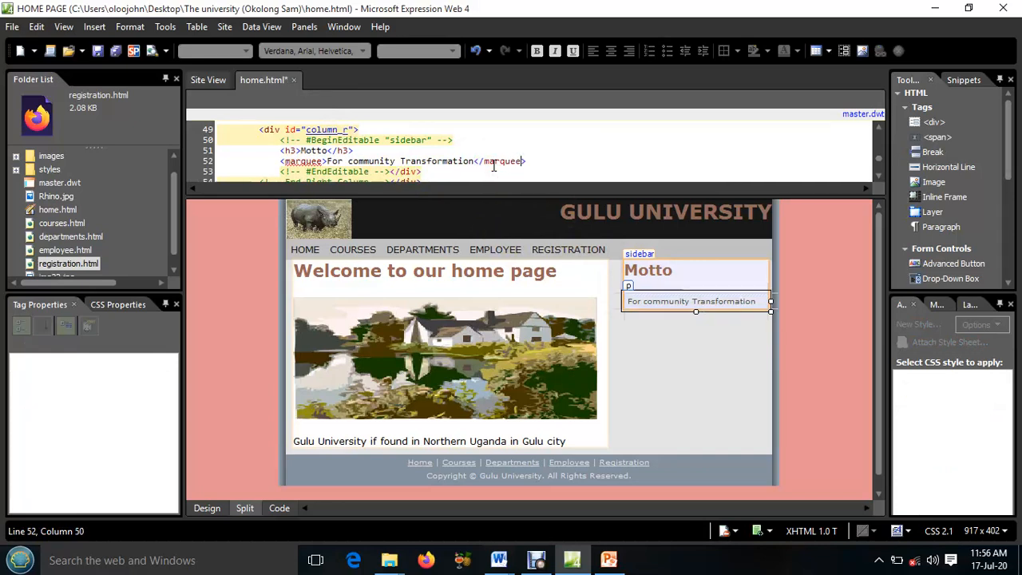
left_click(696, 279)
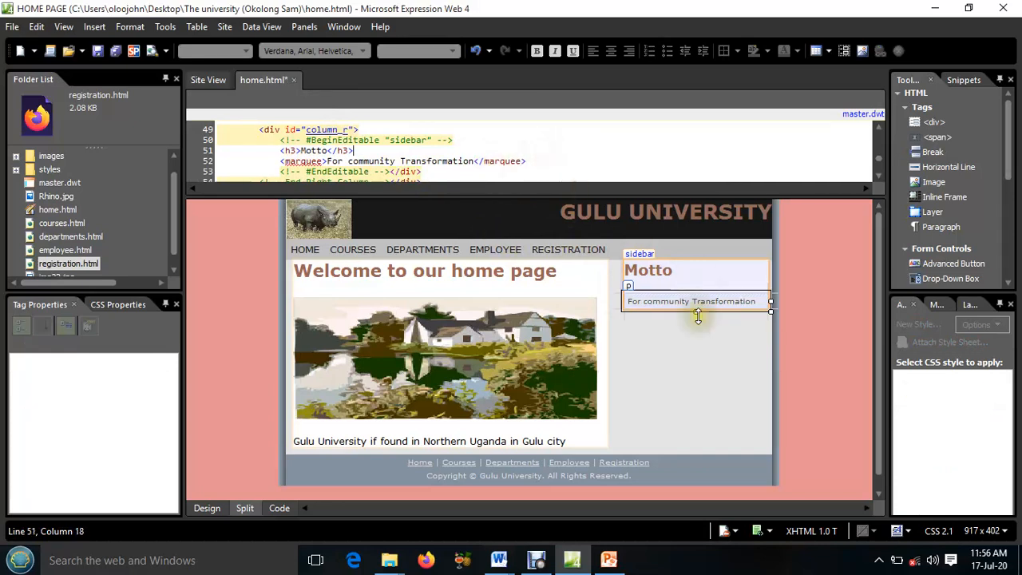
left_click(700, 304)
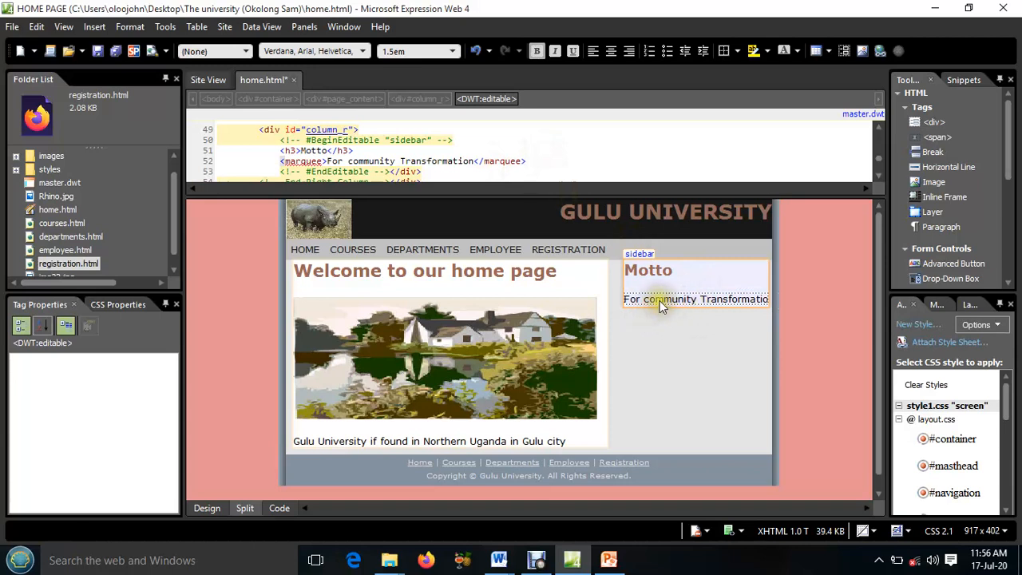
left_click(660, 300)
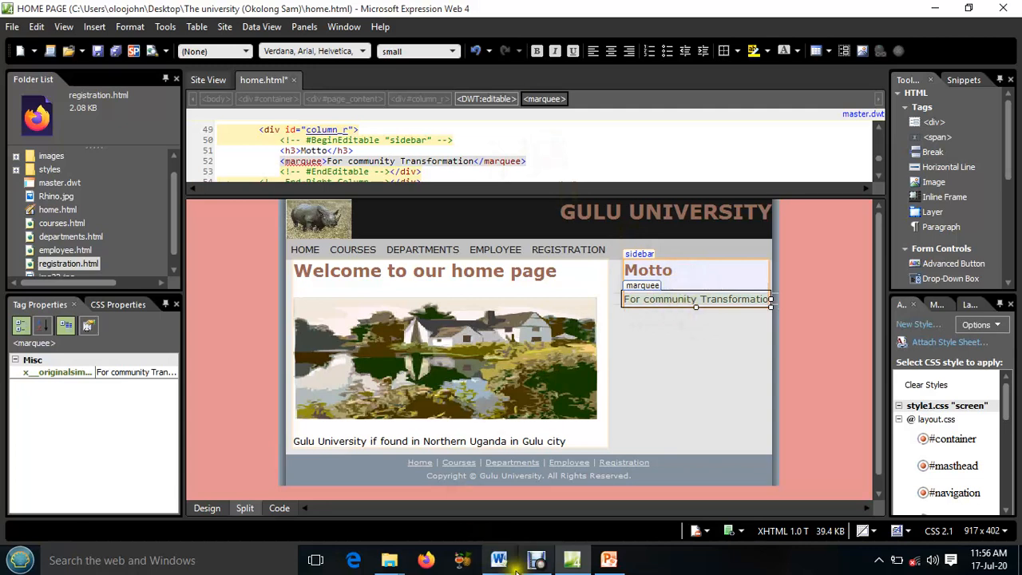
Switch to the WEB DESIGN QN 1 document in Word and check the marquee behavior required in item b
mouse_move(608, 562)
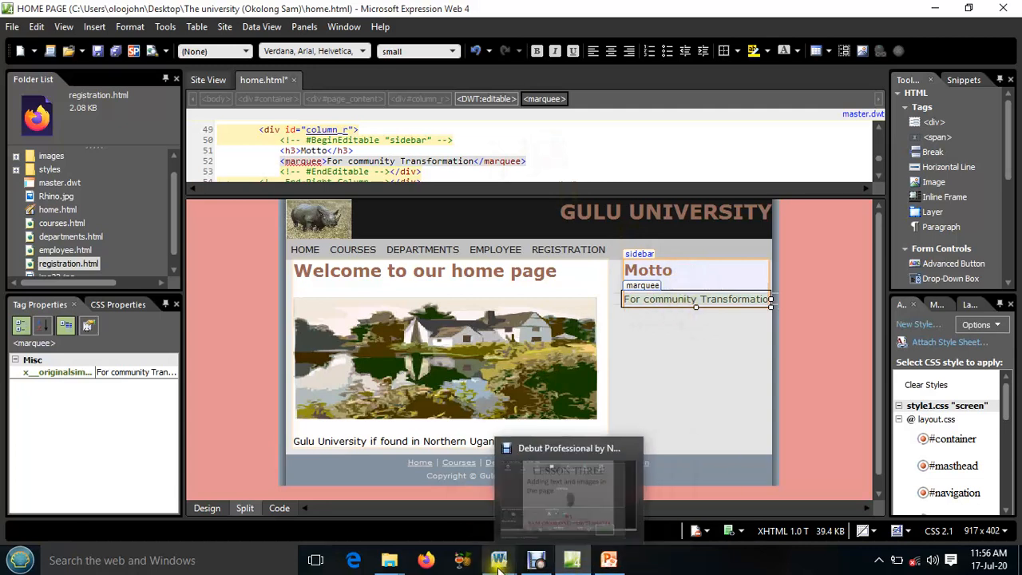
mouse_move(499, 562)
left_click(451, 513)
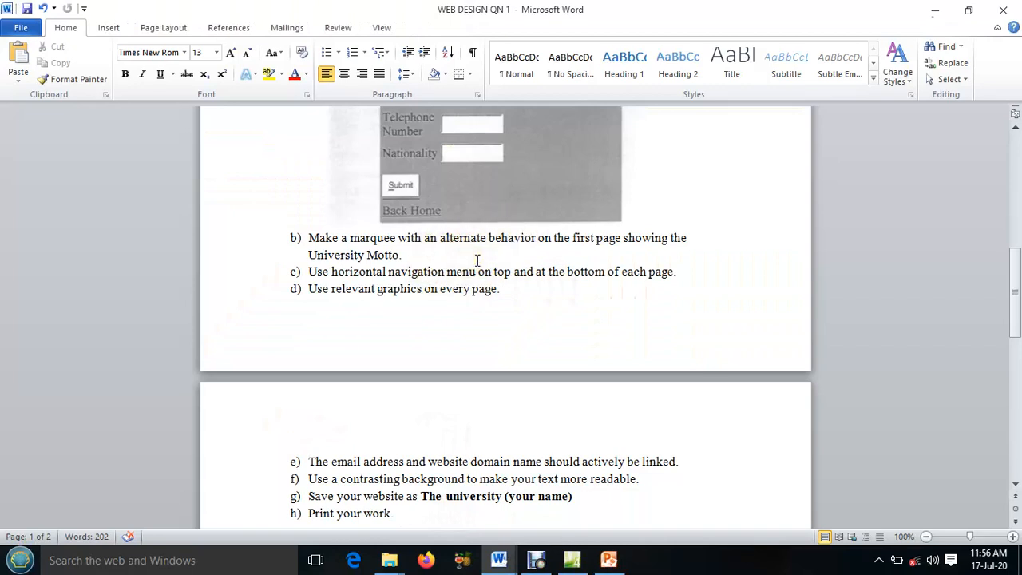
Switch to Expression Web, return to design-only view and set the motto marquee's behavior to Alternate
left_click(538, 559)
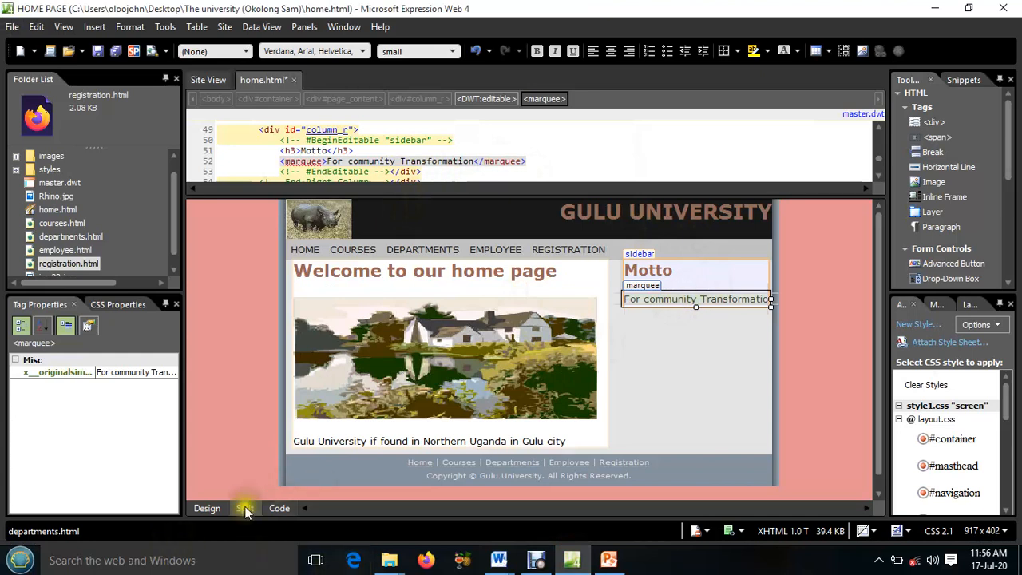
left_click(206, 508)
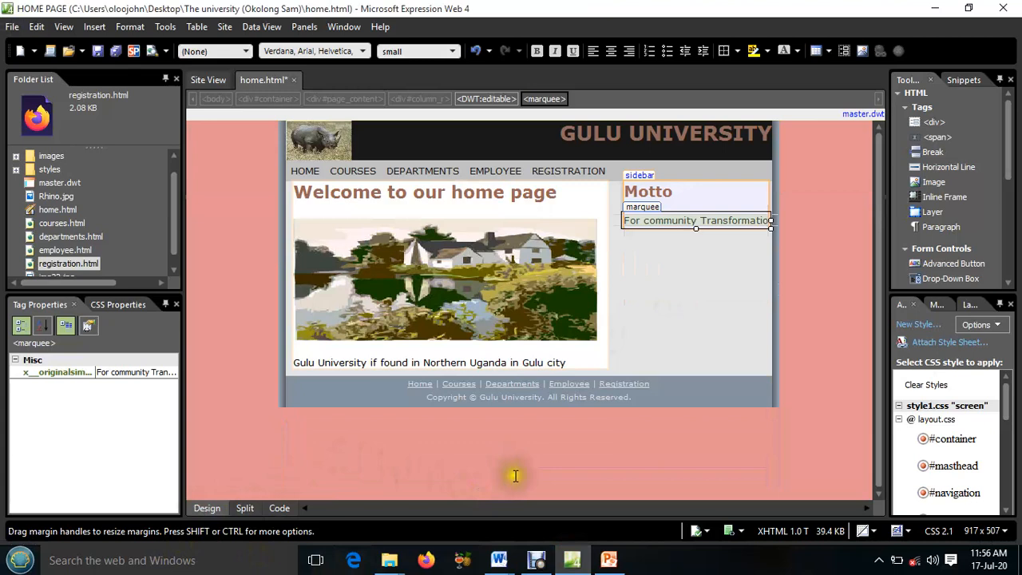
double_click(666, 225)
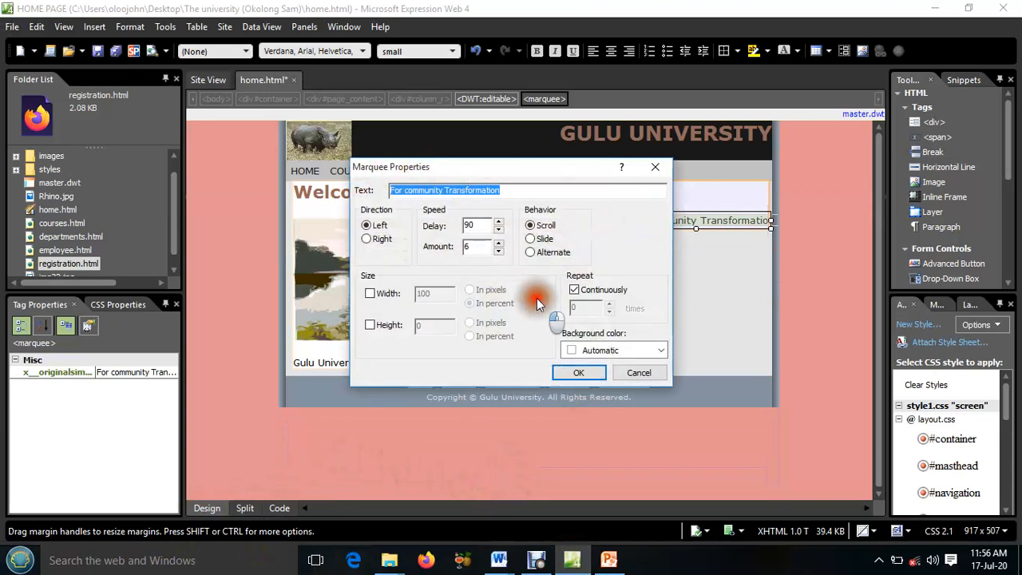
left_click(530, 254)
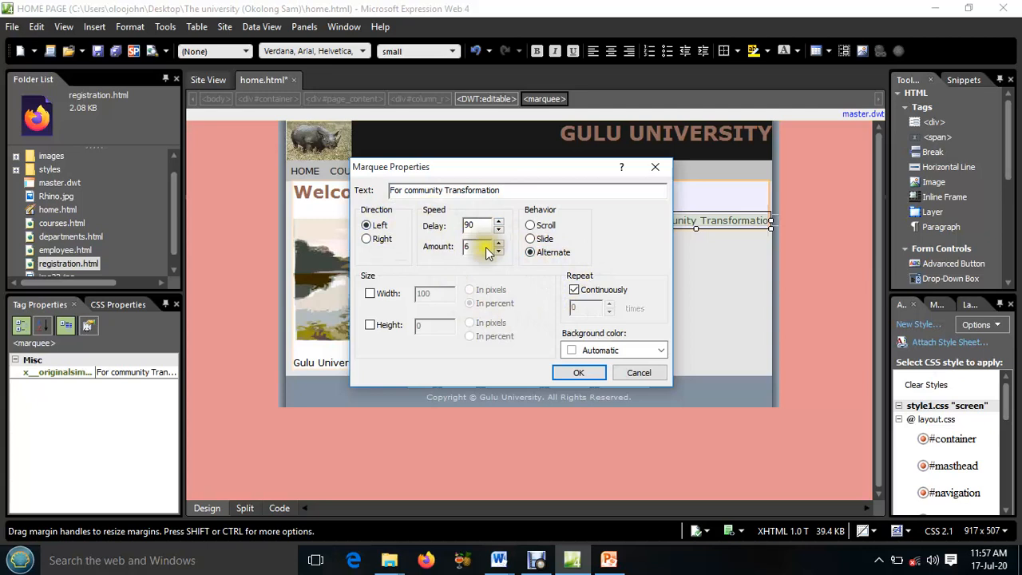
left_click(578, 375)
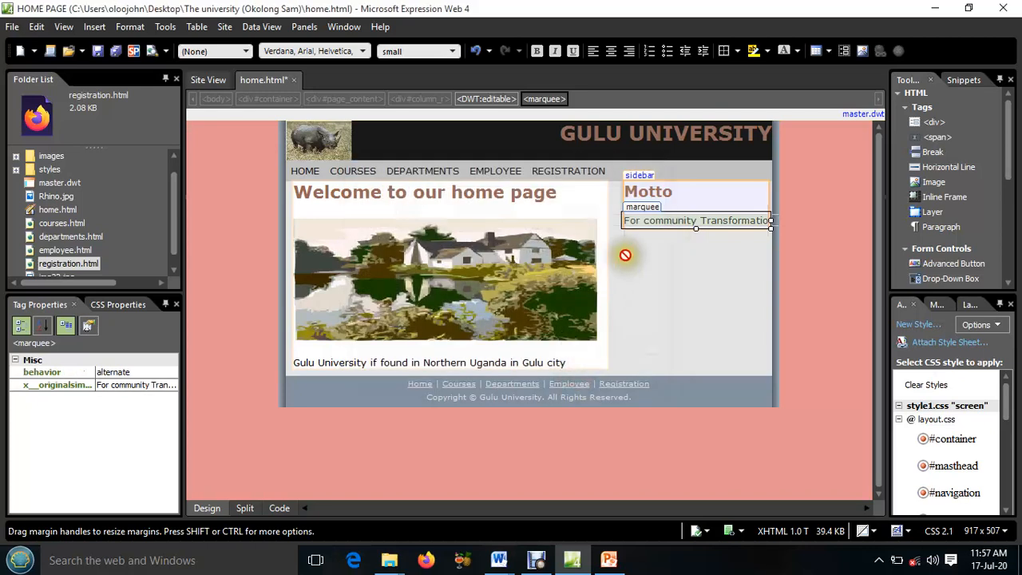
Save the home page and close it
left_click(115, 50)
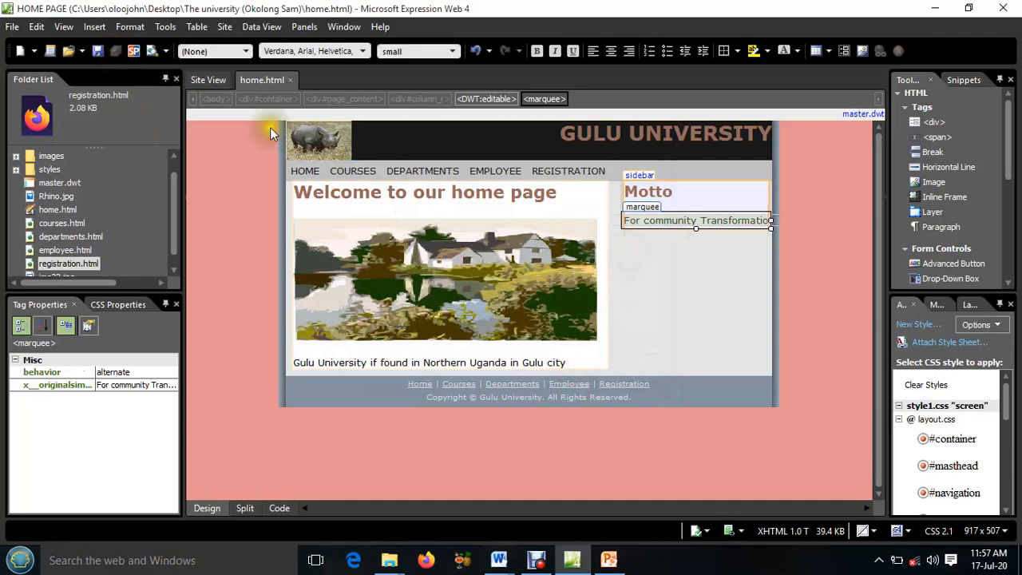
left_click(292, 80)
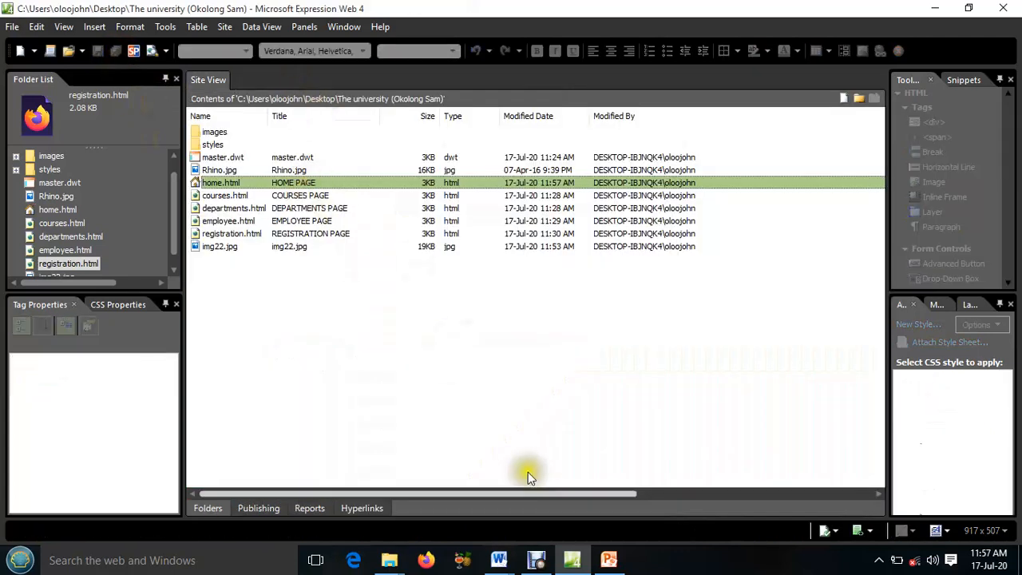
mouse_move(505, 566)
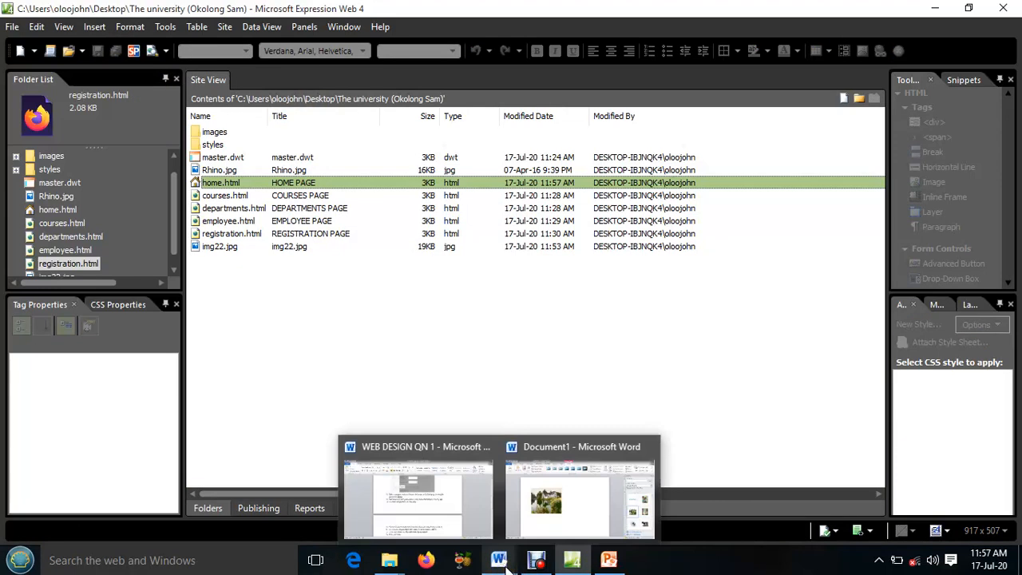
Switch to the WEB DESIGN QN 1 document in Word and read the requirements for page two
mouse_move(461, 515)
left_click(461, 515)
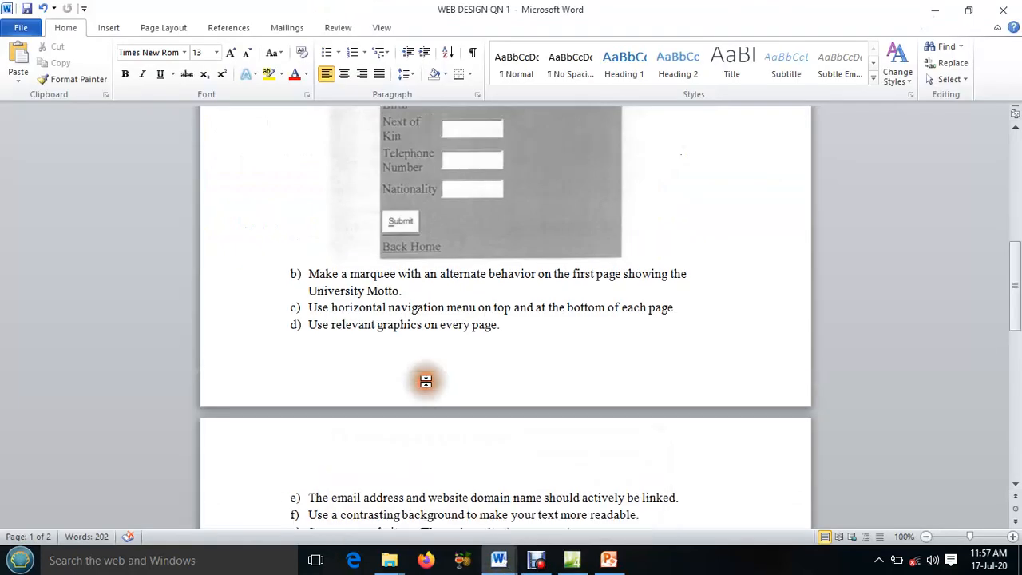
scroll(425, 380, "up", 10)
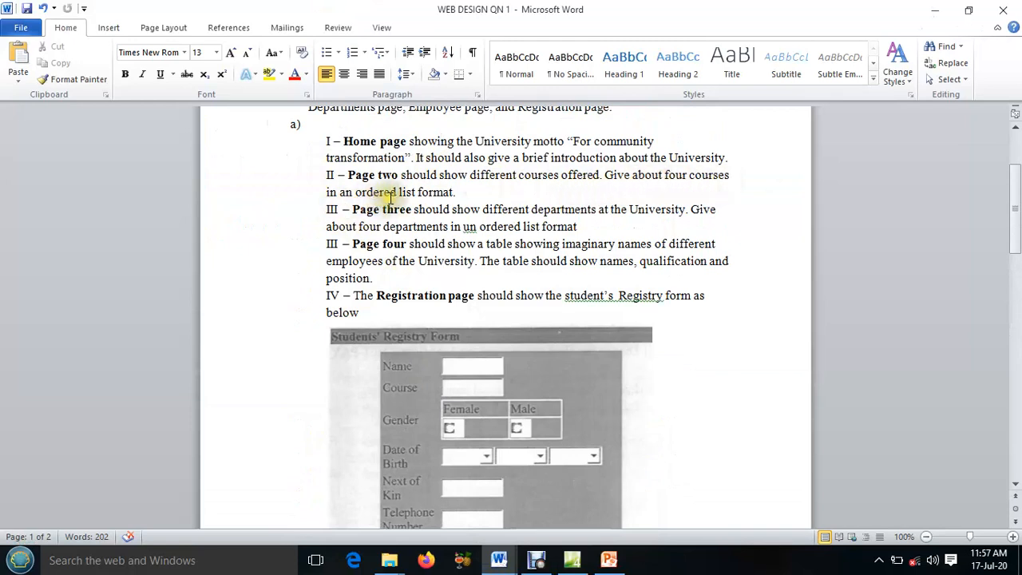
Switch to Expression Web, open courses.html and replace its placeholder headline with "Courses offered"
left_click(581, 567)
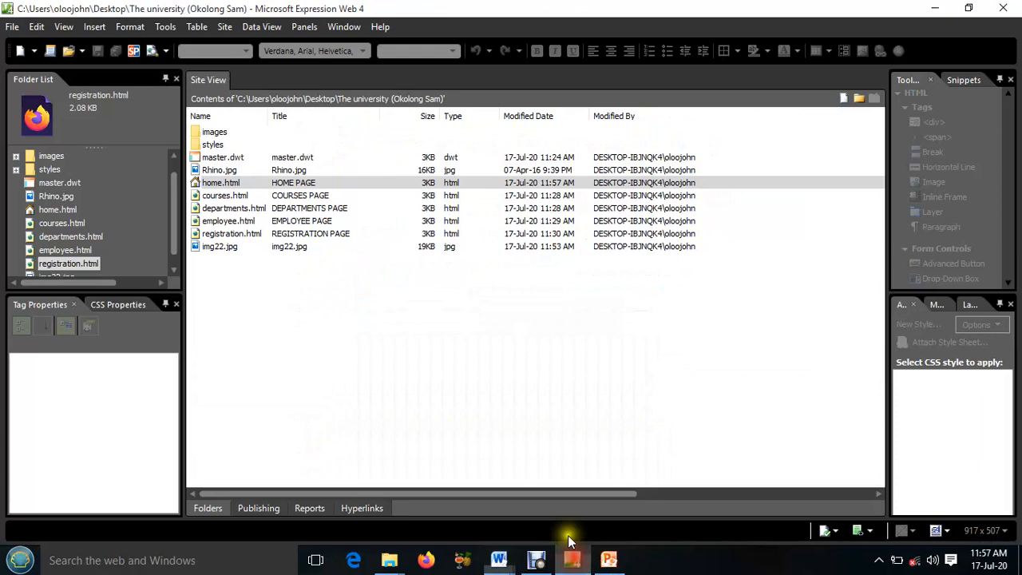
double_click(221, 196)
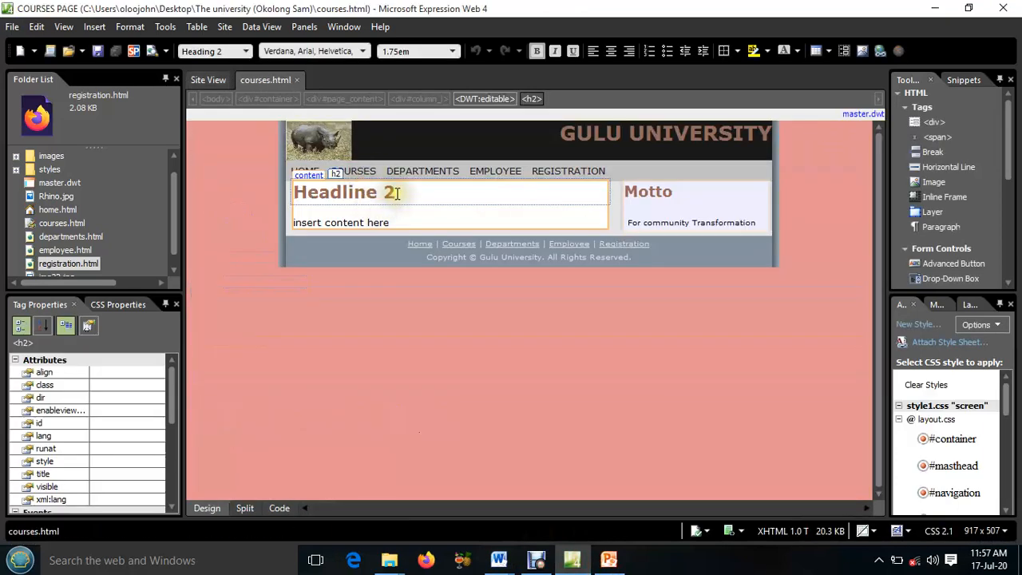
left_click_drag(396, 194, 299, 193)
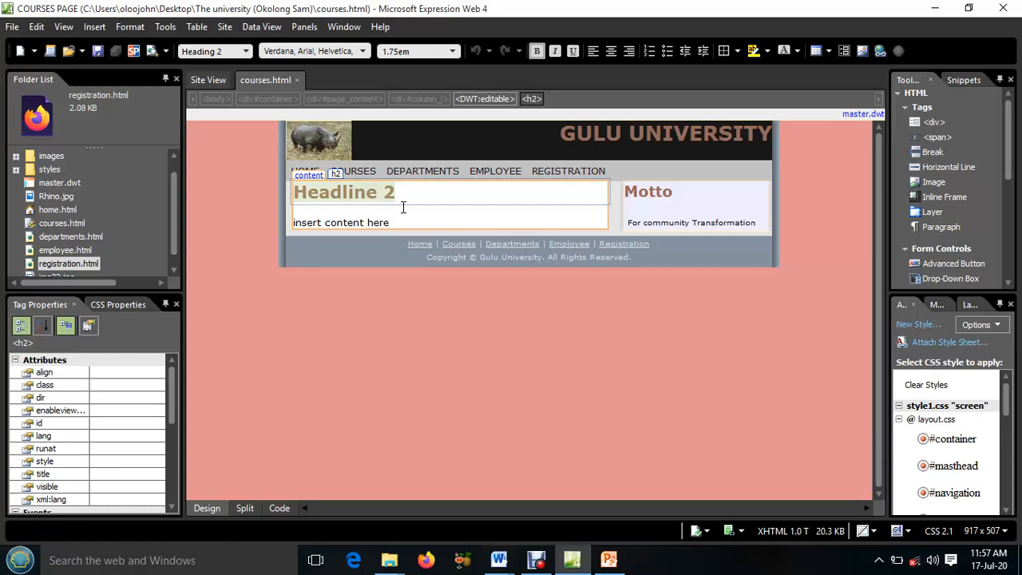
type("Co")
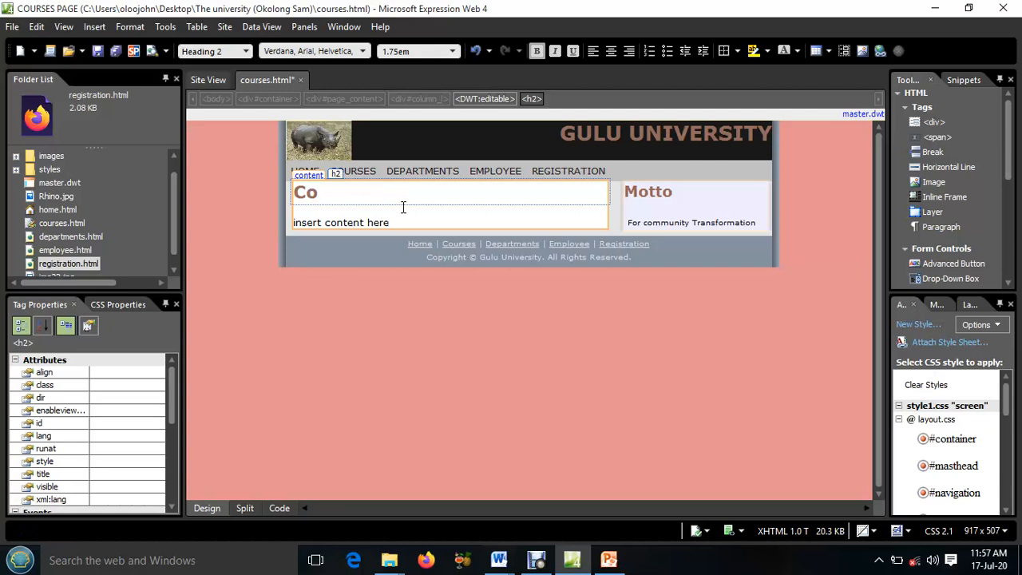
type("urses offered")
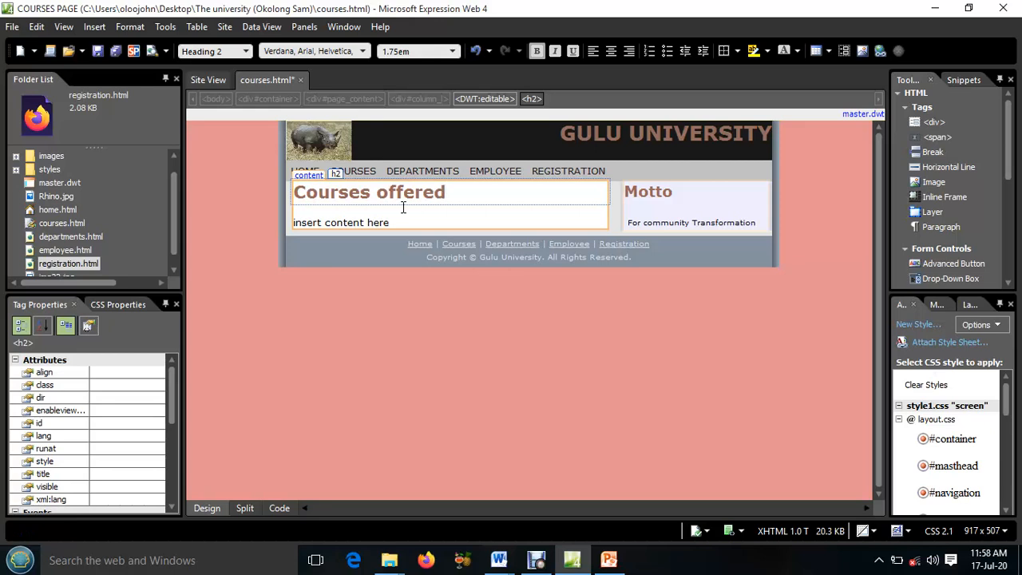
Replace the placeholder content with "The following Courses are offered in Gulu University" and start a new paragraph below it
left_click_drag(392, 222, 293, 223)
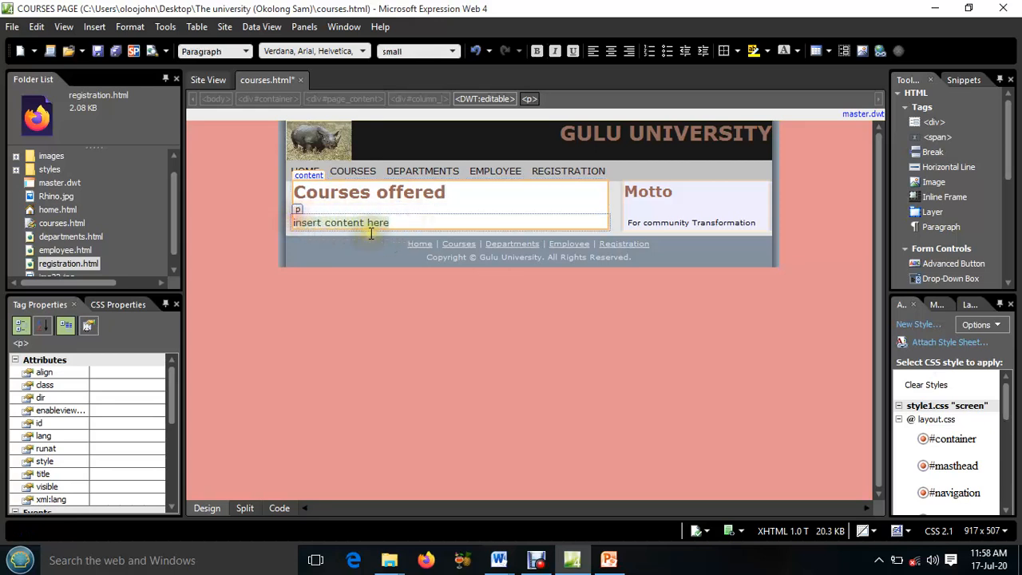
type("ing Courses are")
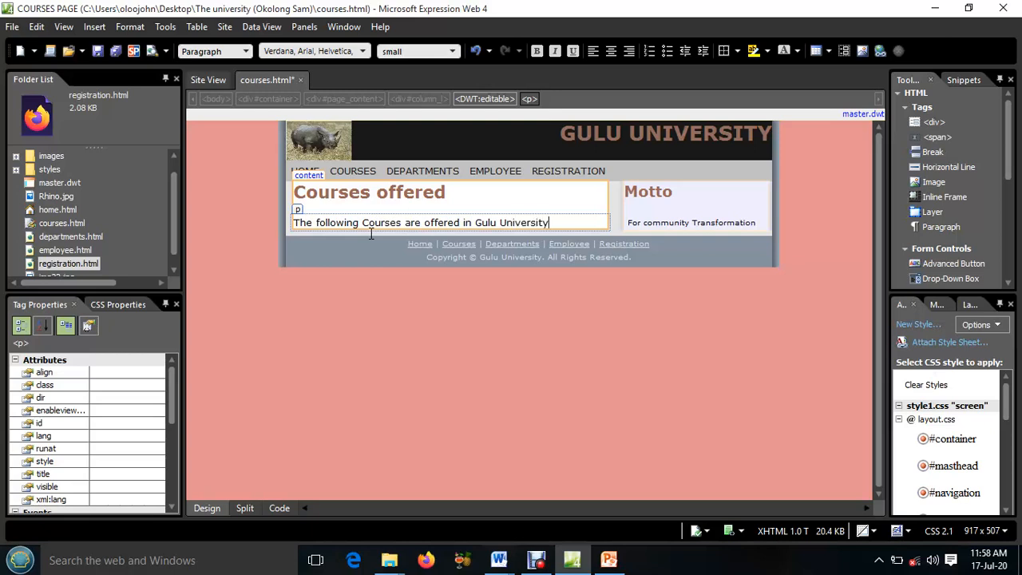
key("Return")
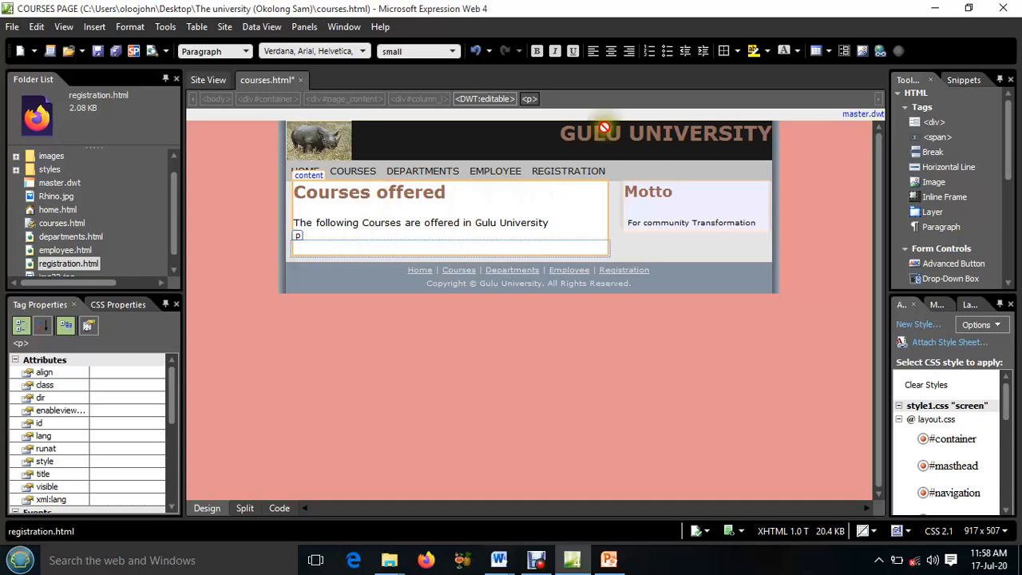
Start a numbered list below the paragraph with the items Computer Science and Business Administration
left_click(649, 53)
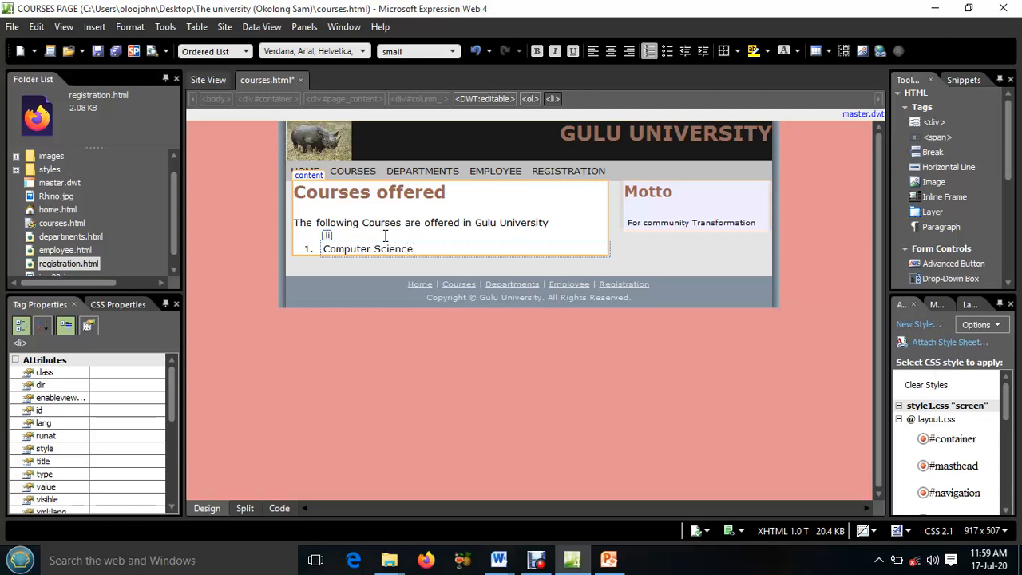
key("Return")
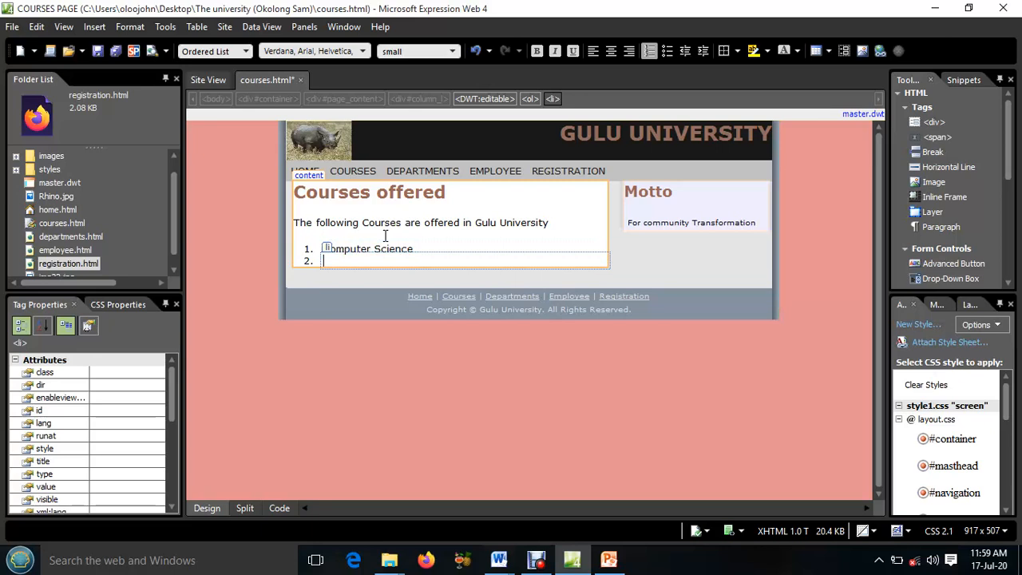
type("Business Administration")
key("Return")
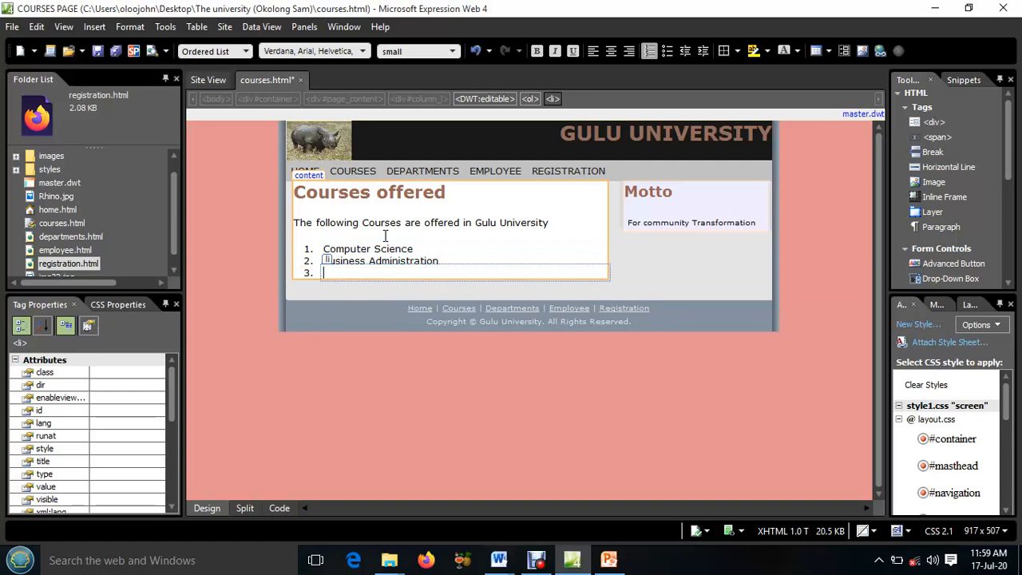
Add Education and Law to the numbered course list and end the list with an empty paragraph
type("Education")
key("Return")
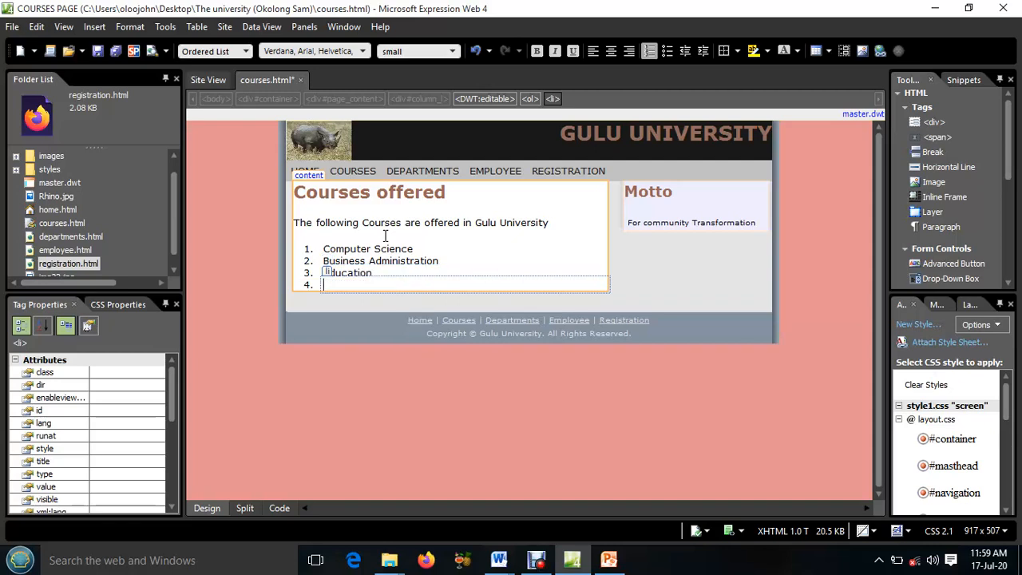
type("Law")
key("Return")
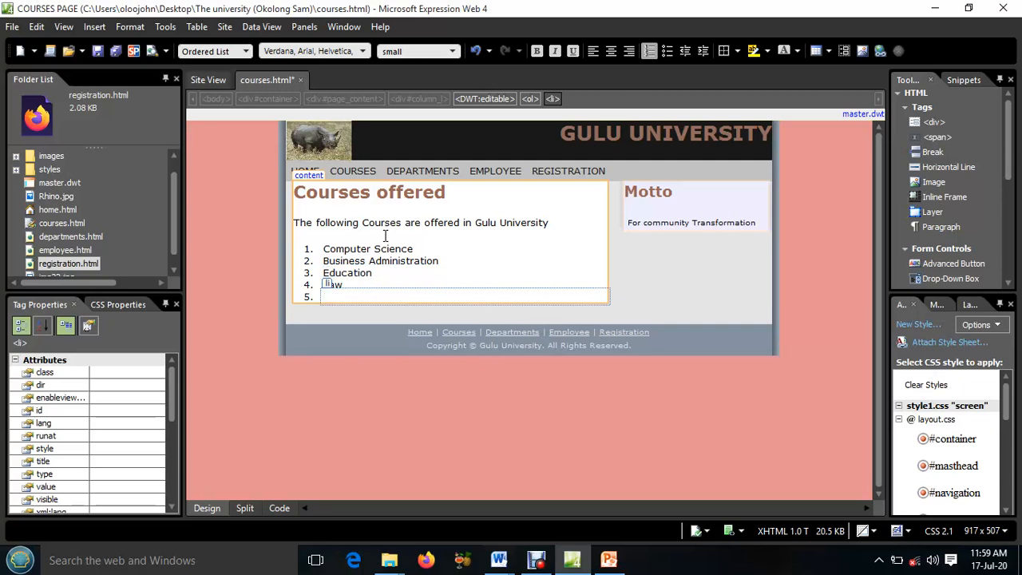
key("Return")
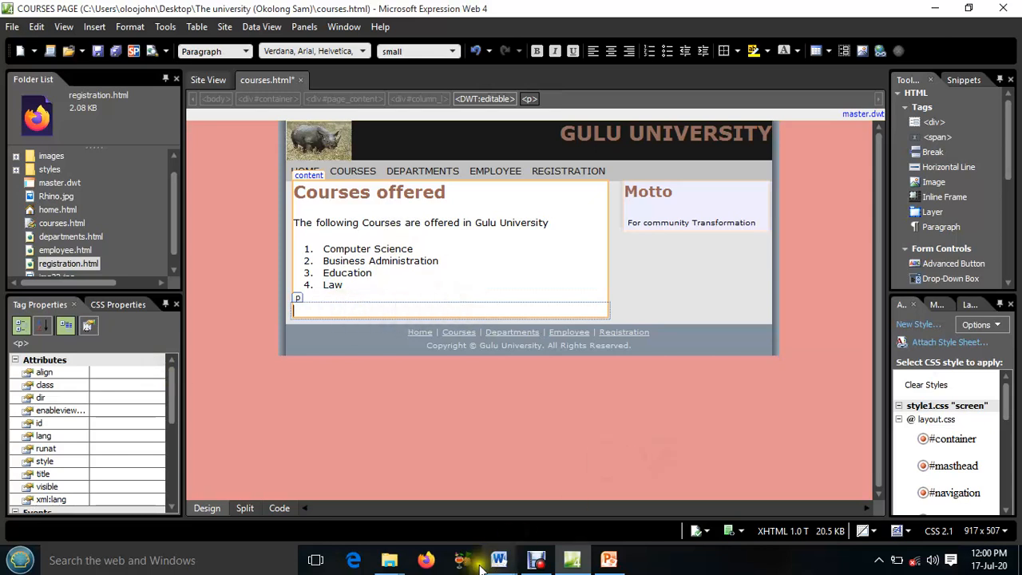
Switch to Document1 in Word, insert the clip art of a woman at a computer and copy it
mouse_move(498, 561)
left_click(559, 507)
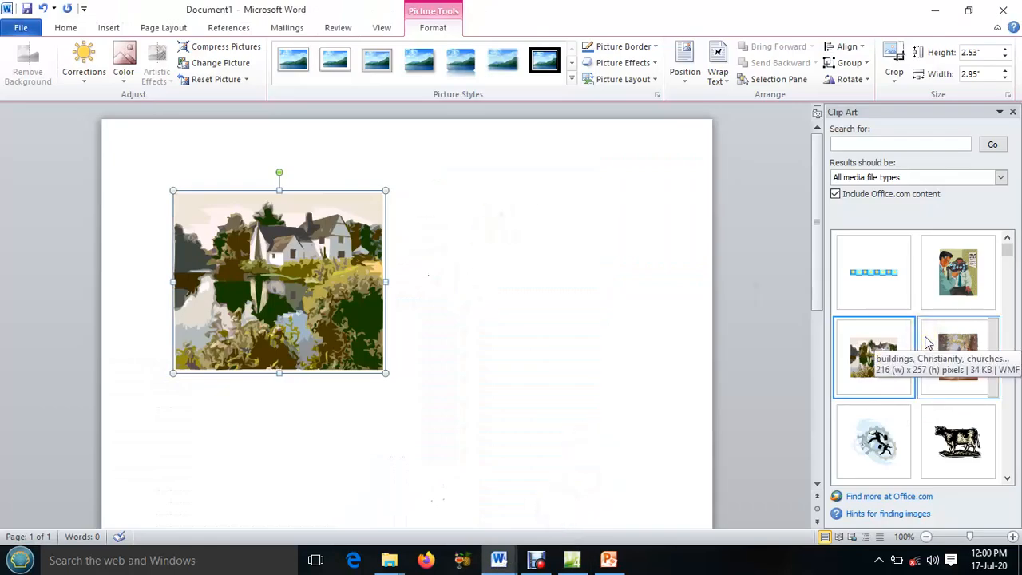
scroll(926, 341, "down", 4)
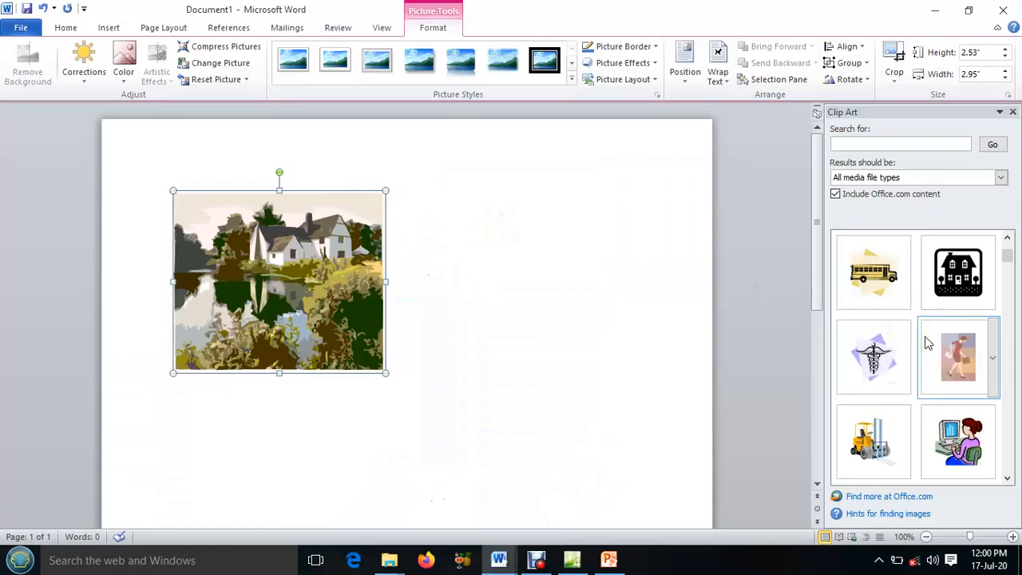
left_click(958, 443)
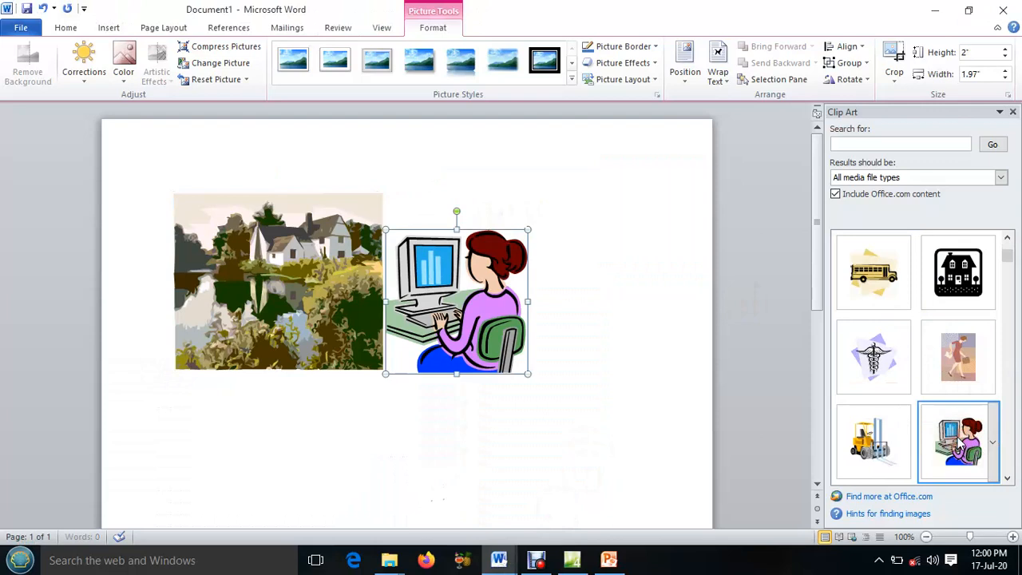
right_click(413, 270)
left_click(446, 295)
Switch to Expression Web and paste the picture below the course list, leaving its alternate text empty
left_click(572, 560)
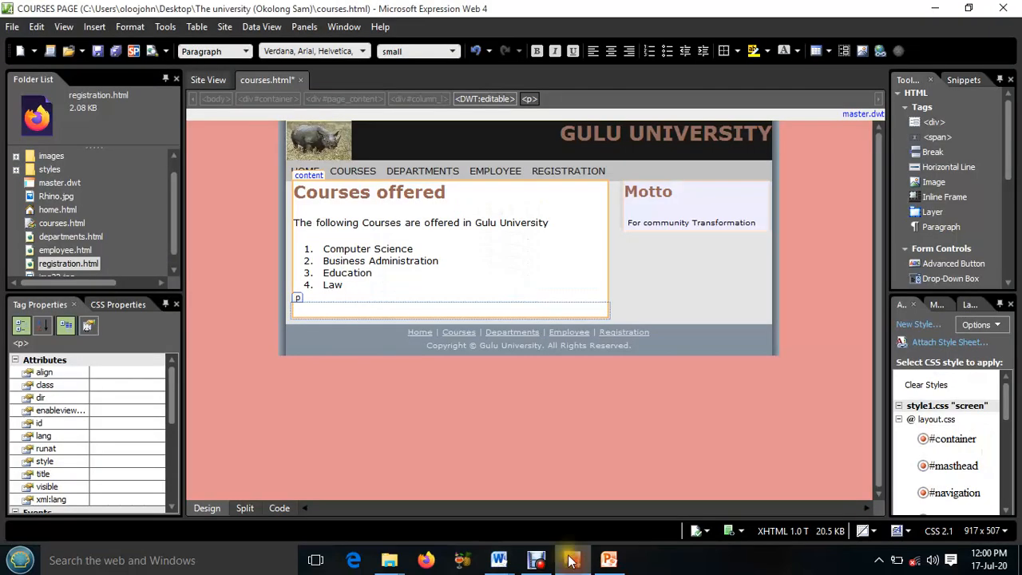
left_click(320, 309)
right_click(320, 309)
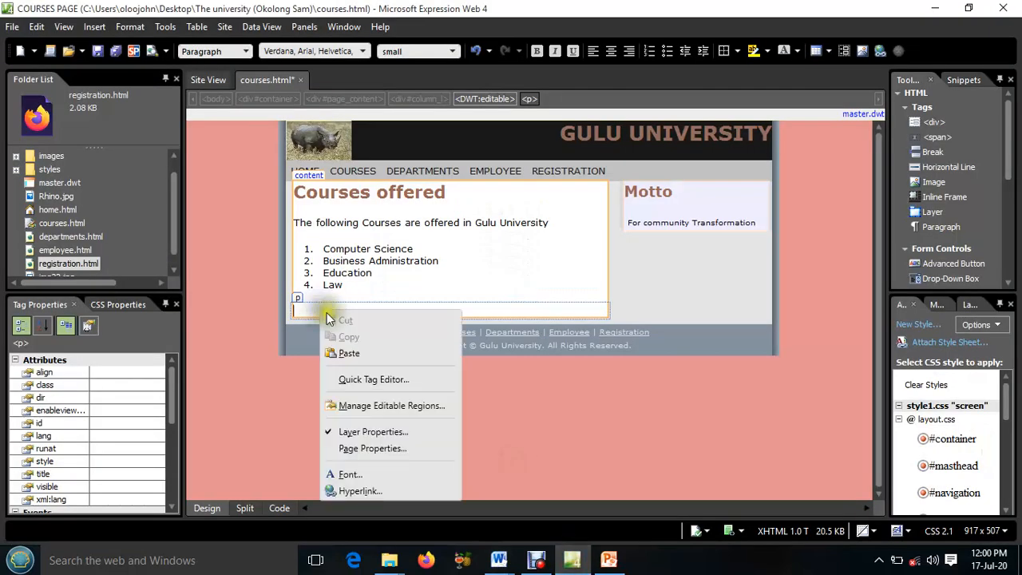
left_click(355, 352)
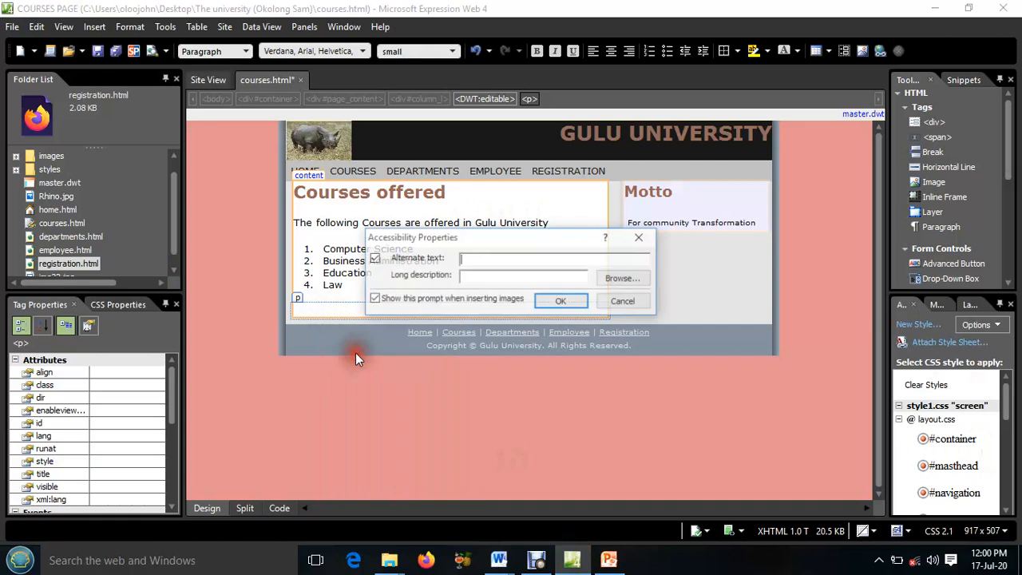
left_click(550, 301)
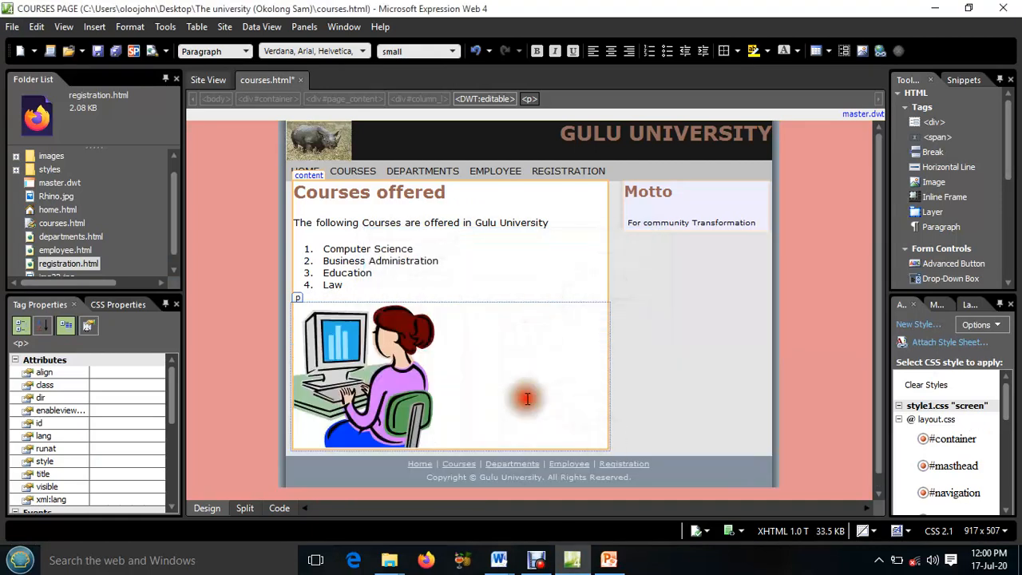
left_click(401, 378)
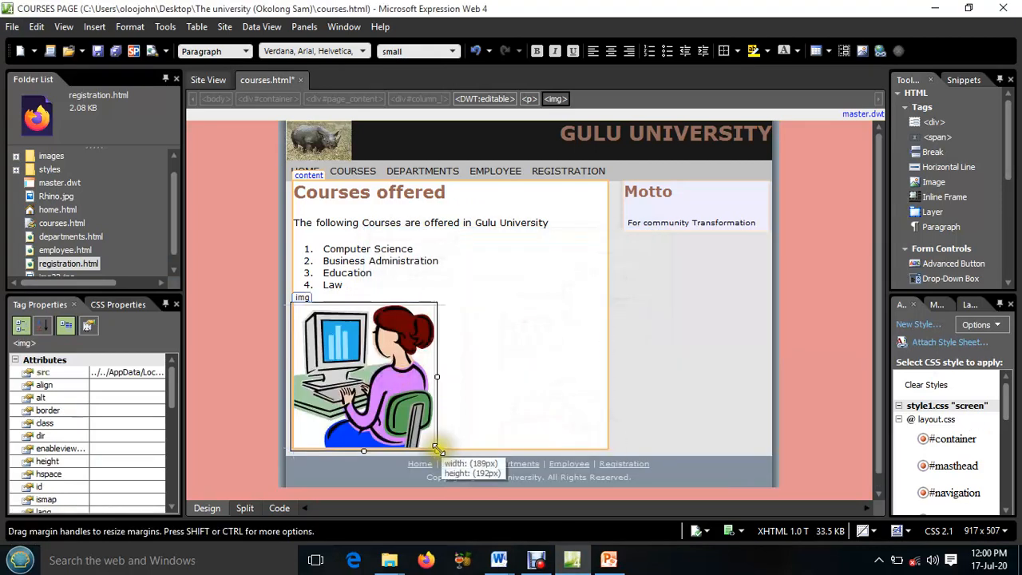
left_click(438, 449)
left_click(398, 395)
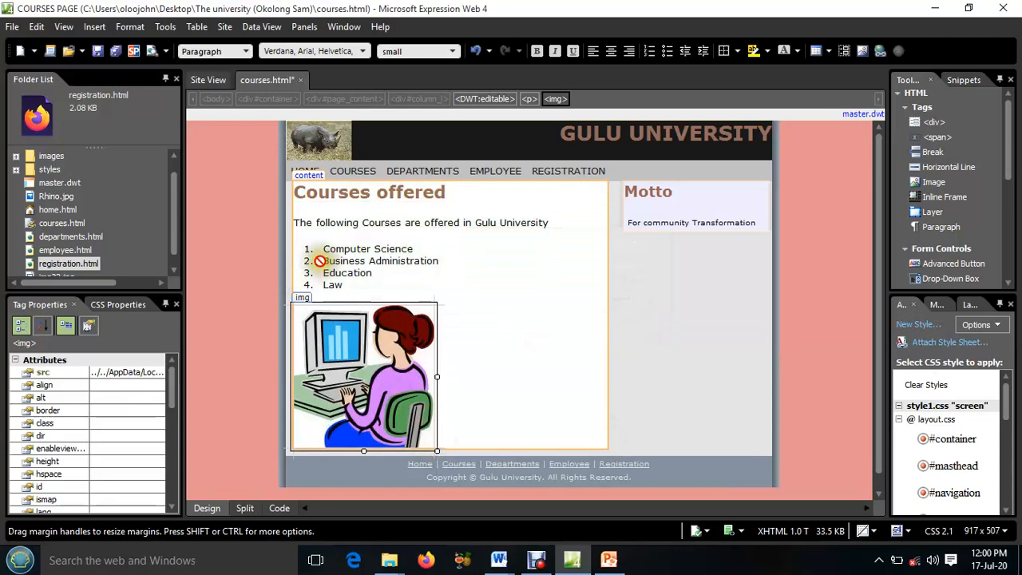
Save the courses page together with its embedded picture img27.jpg and close the page
left_click(114, 52)
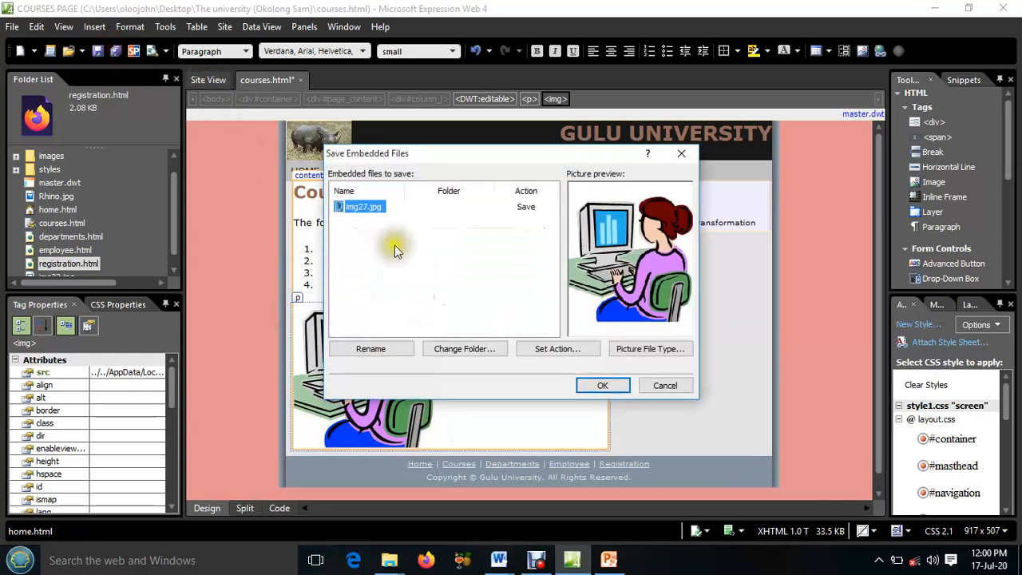
left_click(593, 383)
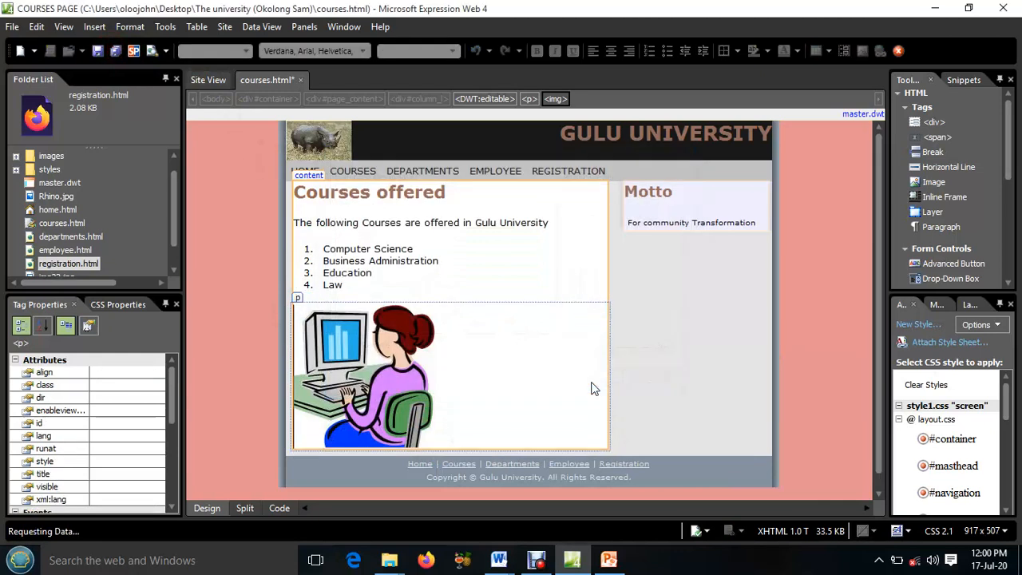
left_click(299, 80)
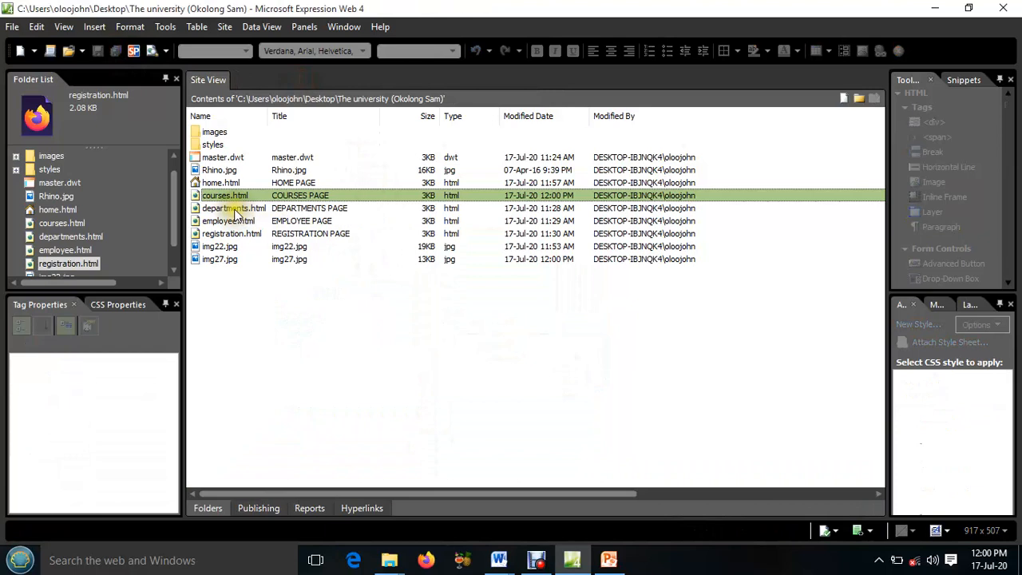
Open departments.html and replace its placeholder headline with "Departments"
left_click(234, 209)
double_click(234, 209)
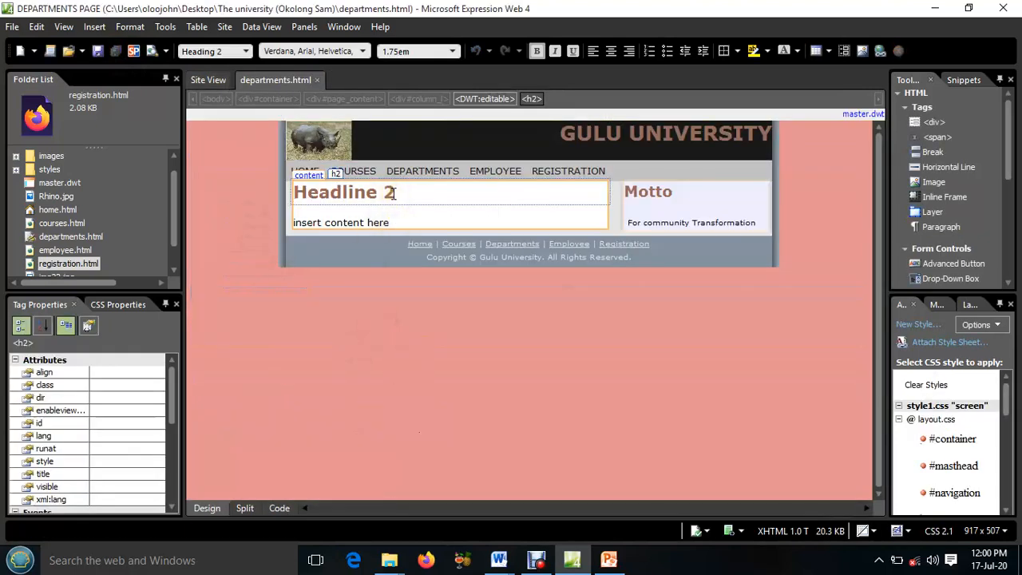
left_click_drag(394, 194, 298, 197)
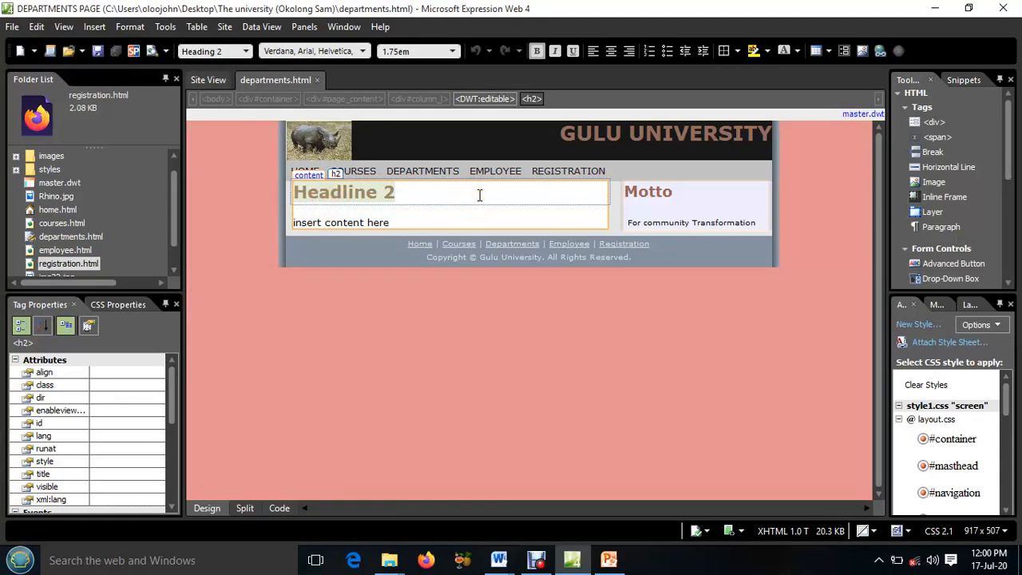
type("Dep")
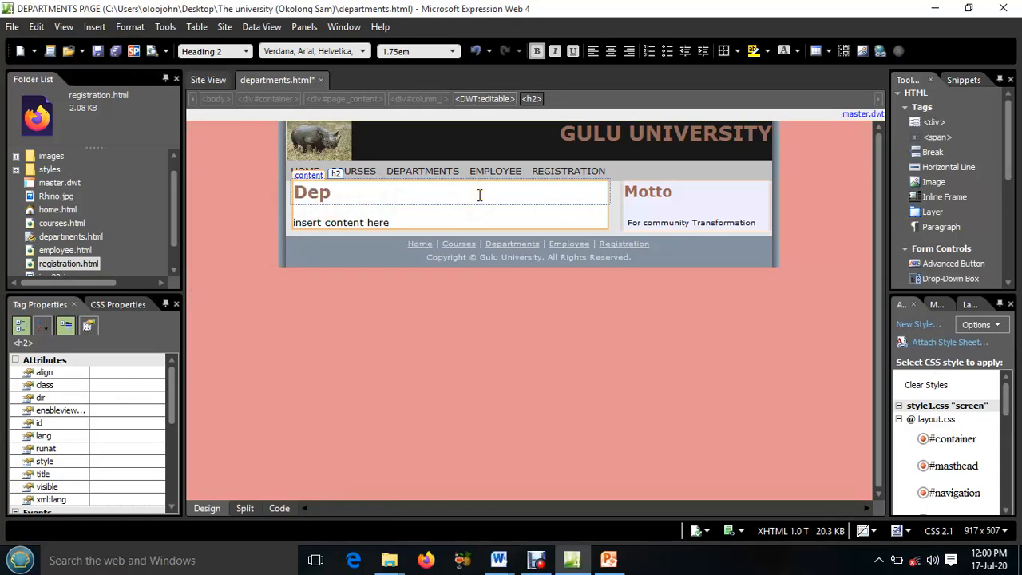
type("artments")
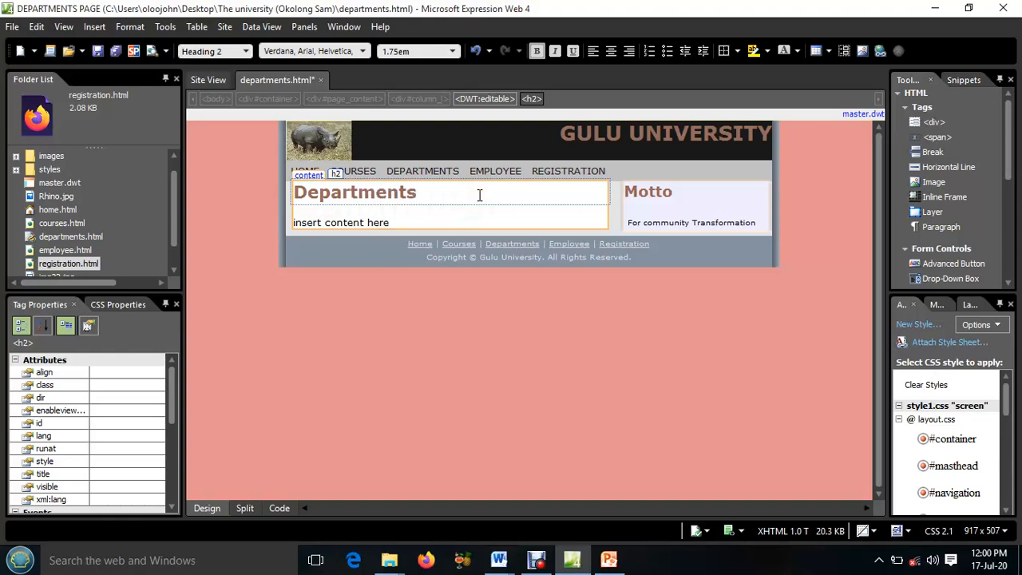
Replace the placeholder text below the Departments headline with the car picture from the Images folder on the Desktop
left_click_drag(392, 224, 301, 226)
key("Delete")
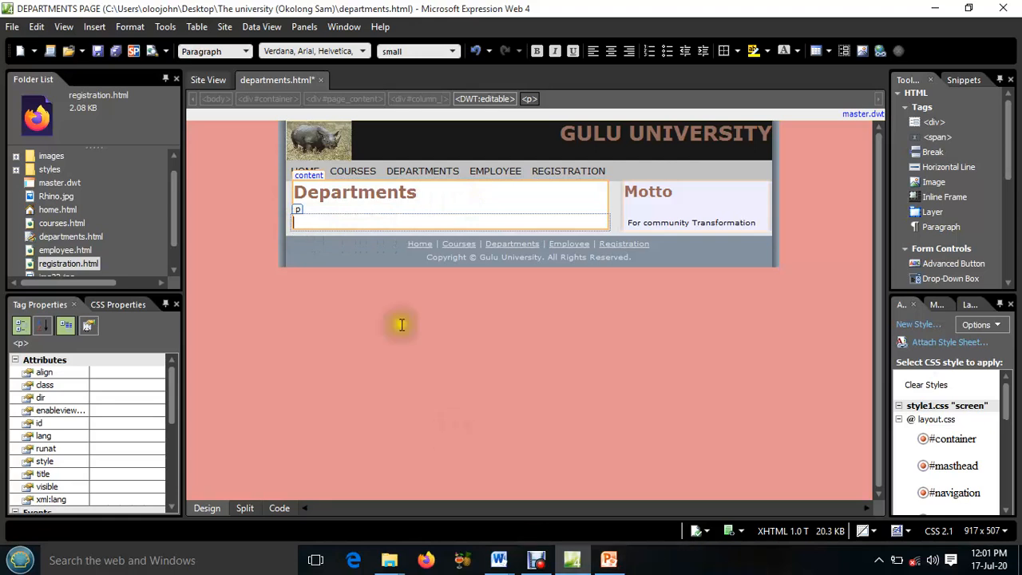
left_click(310, 220)
left_click(94, 26)
left_click(101, 29)
left_click(95, 27)
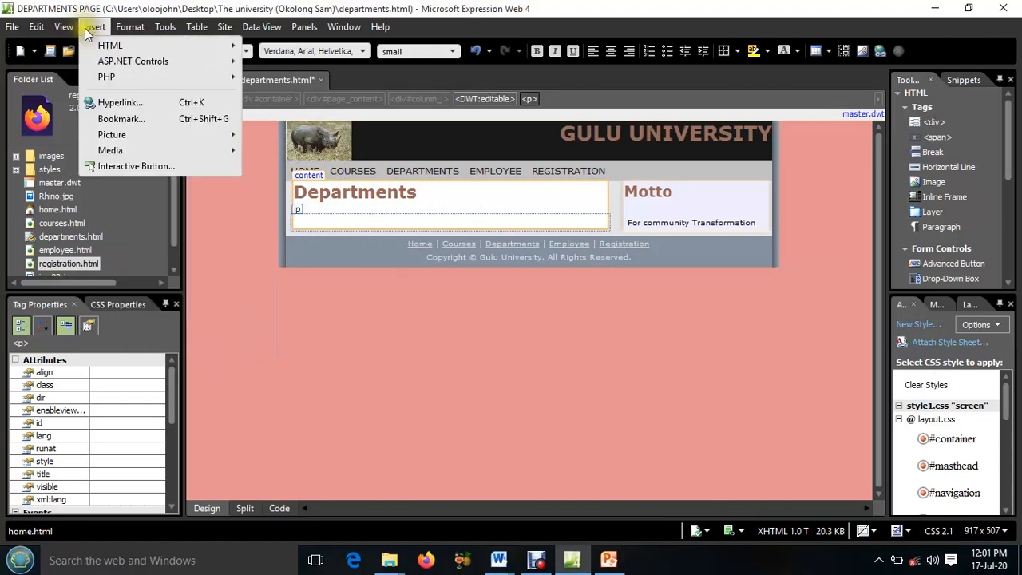
mouse_move(112, 136)
left_click(310, 135)
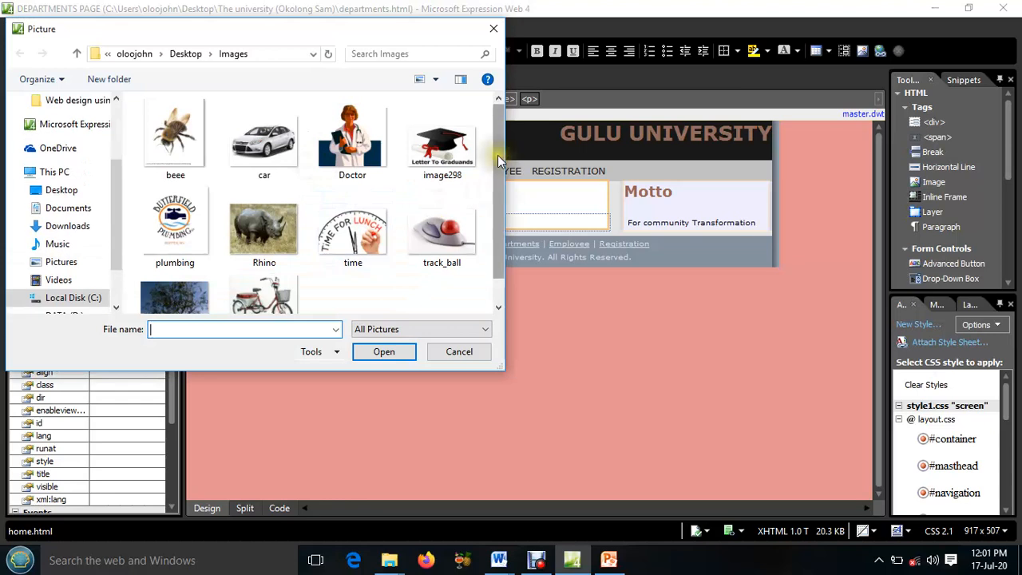
mouse_move(497, 155)
left_mouse_down()
mouse_move(482, 192)
mouse_move(481, 158)
left_mouse_up()
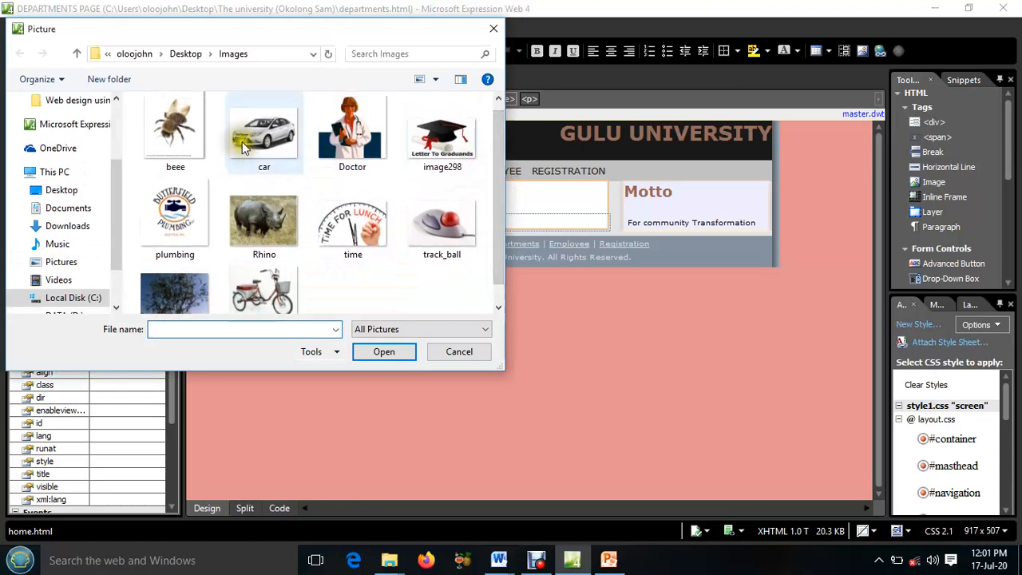
left_click(264, 132)
left_click(372, 353)
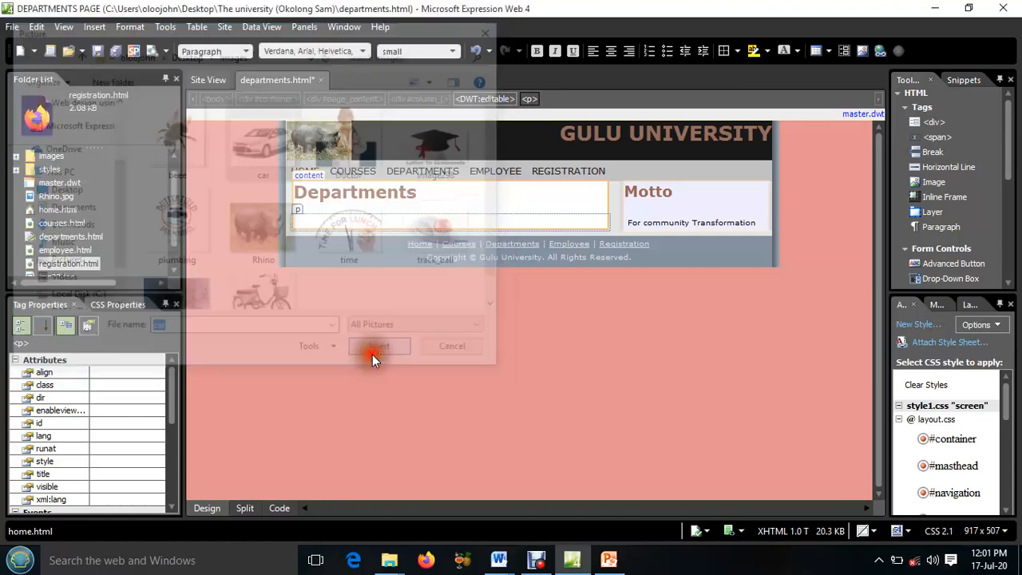
left_click(562, 301)
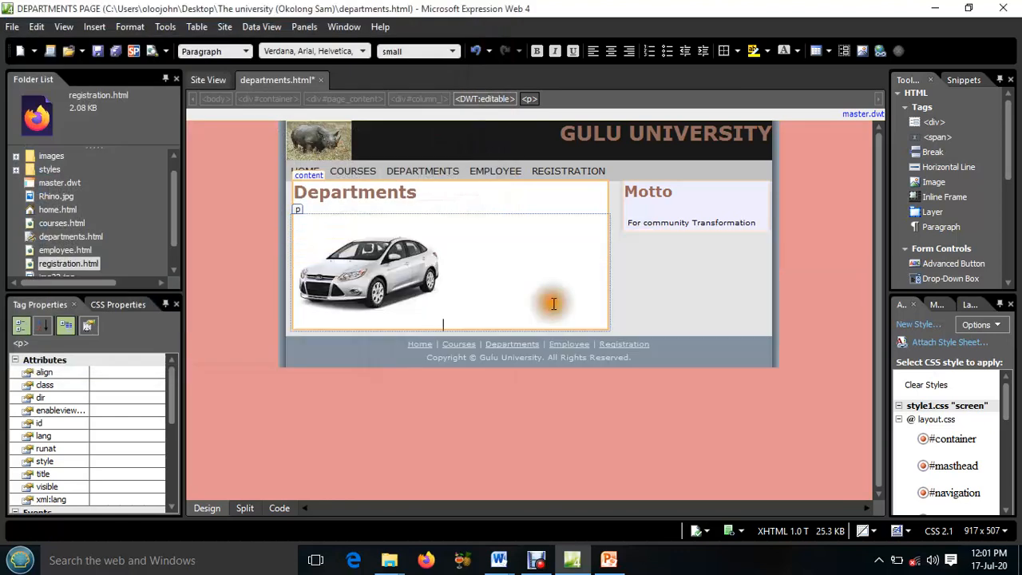
Start a bulleted list in a new paragraph below the car picture with the items "humanity" and "Science"
key("Return")
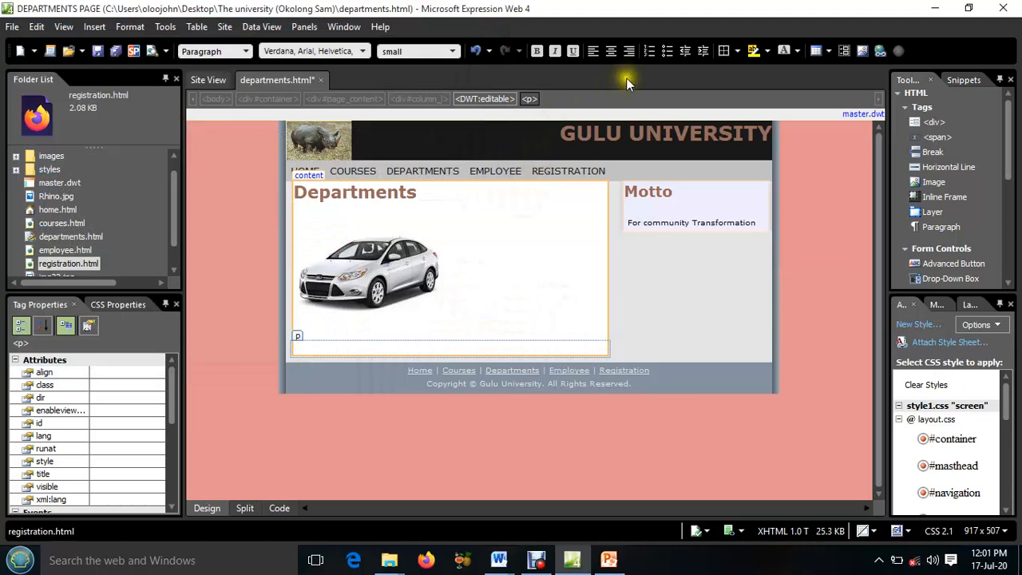
left_click(668, 50)
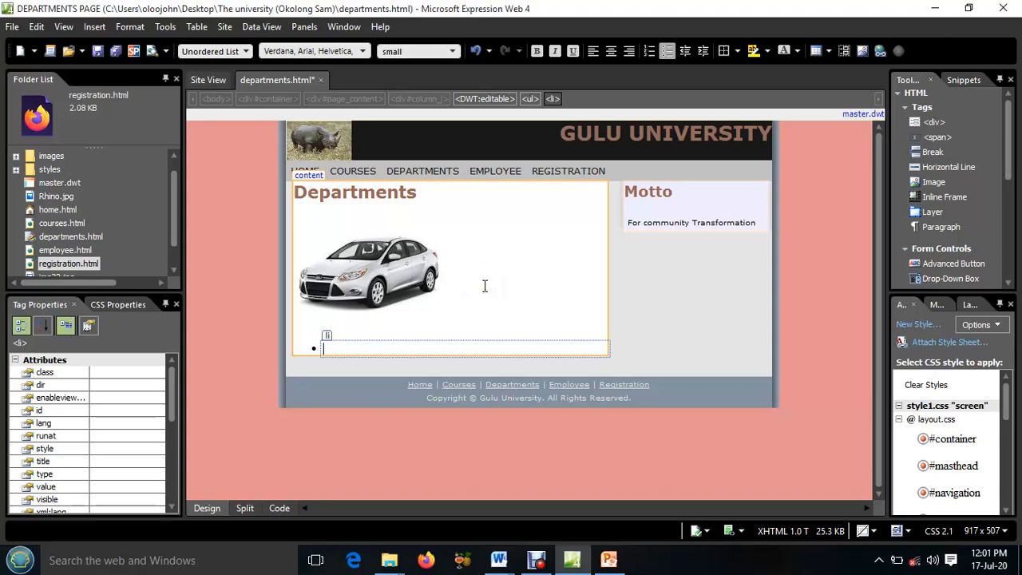
type("humanity")
key("Return")
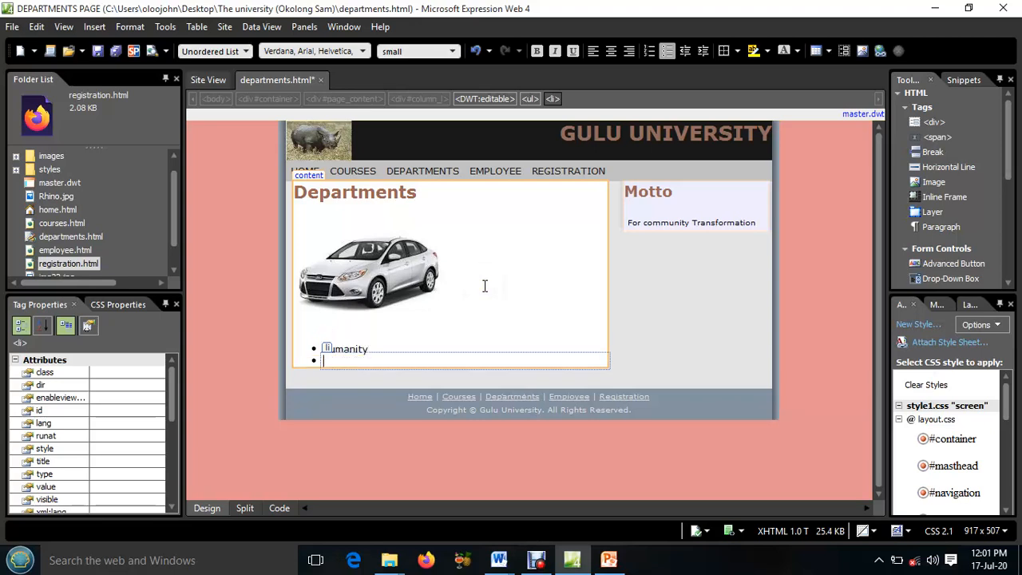
type("Science")
key("Return")
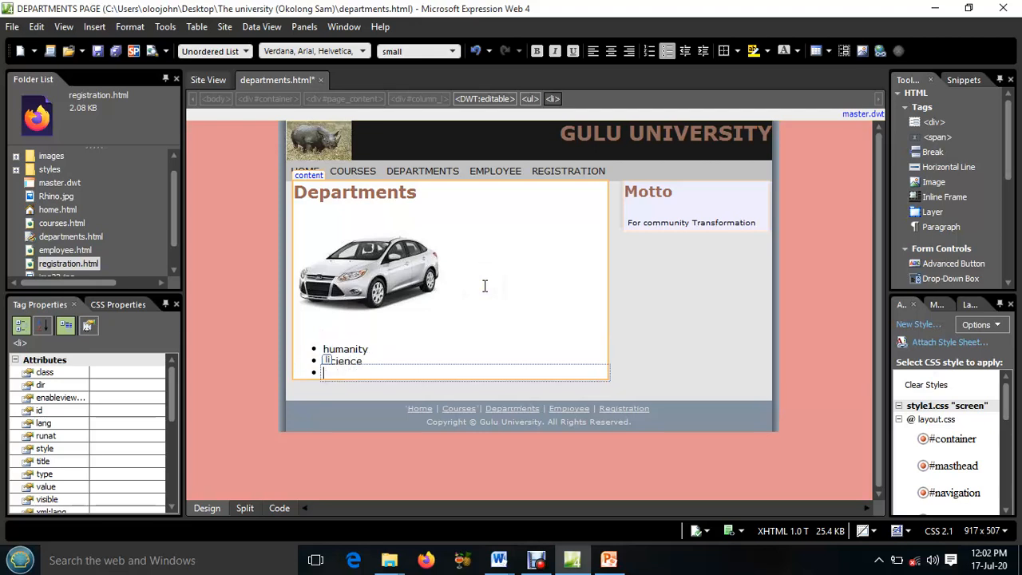
Add the items "Law" and "Medici" to the bulleted list of departments
type("Law")
key("Return")
type("M")
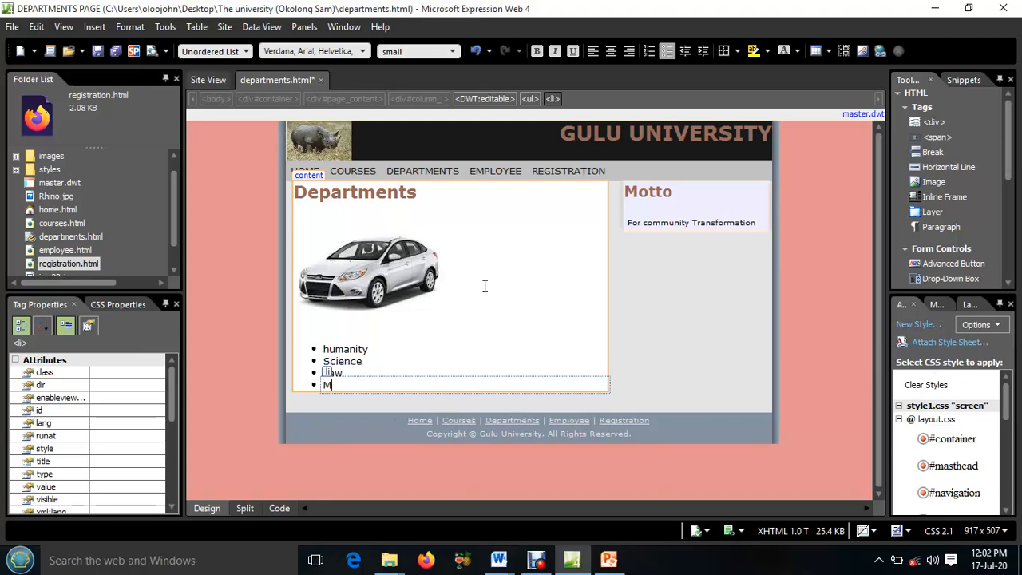
type("edici")
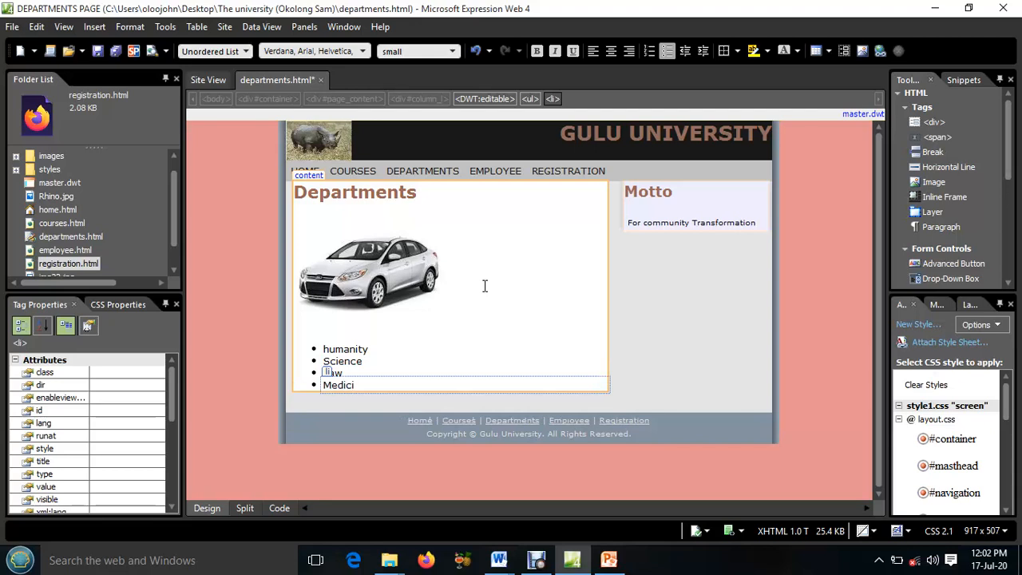